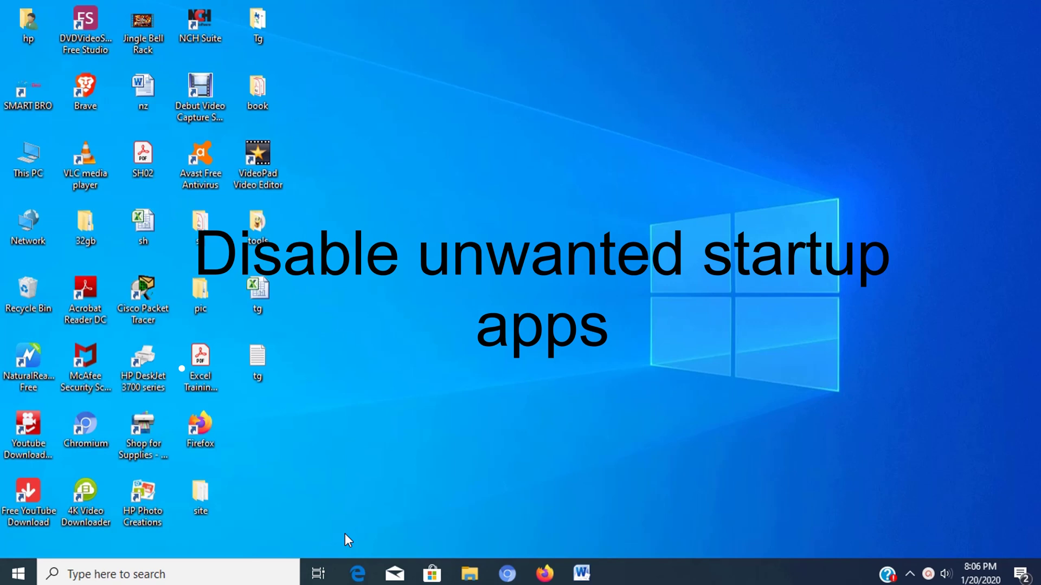
# Open Settings' Apps > Startup list and sort it by startup impact.
pyautogui.click(244, 577)
pyautogui.write('settings')
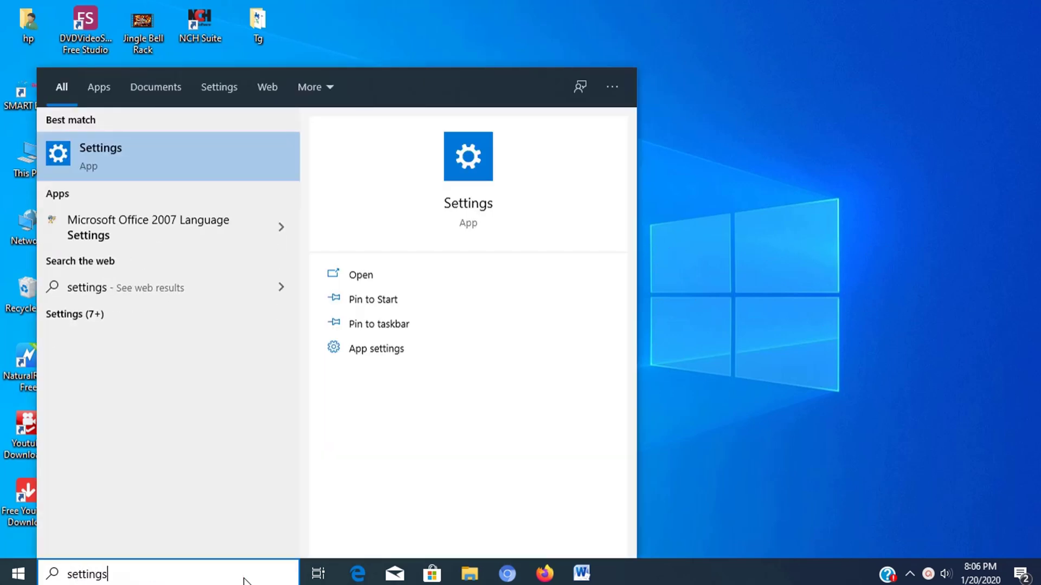
pyautogui.press('Return')
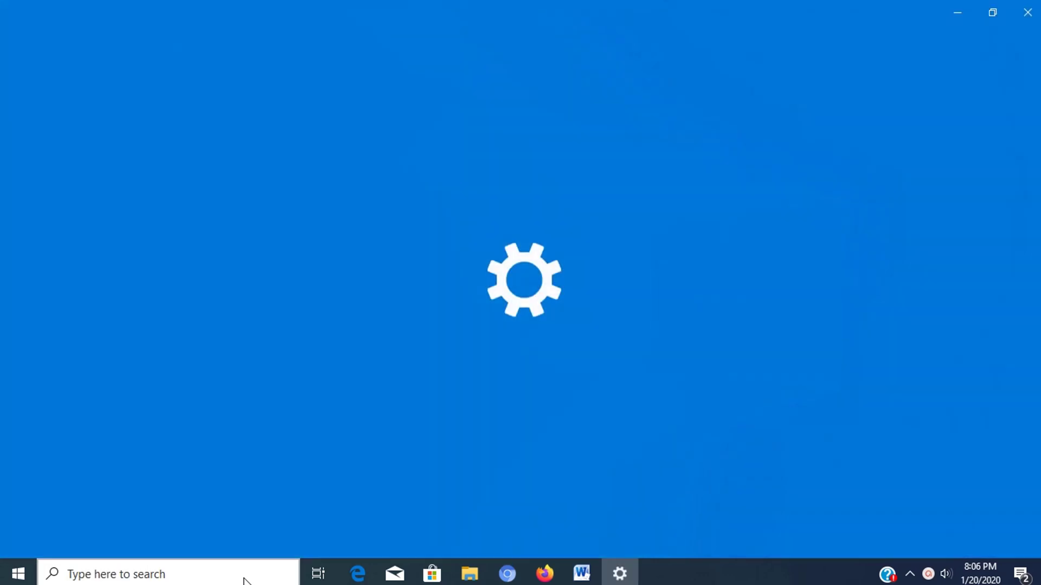
pyautogui.click(111, 282)
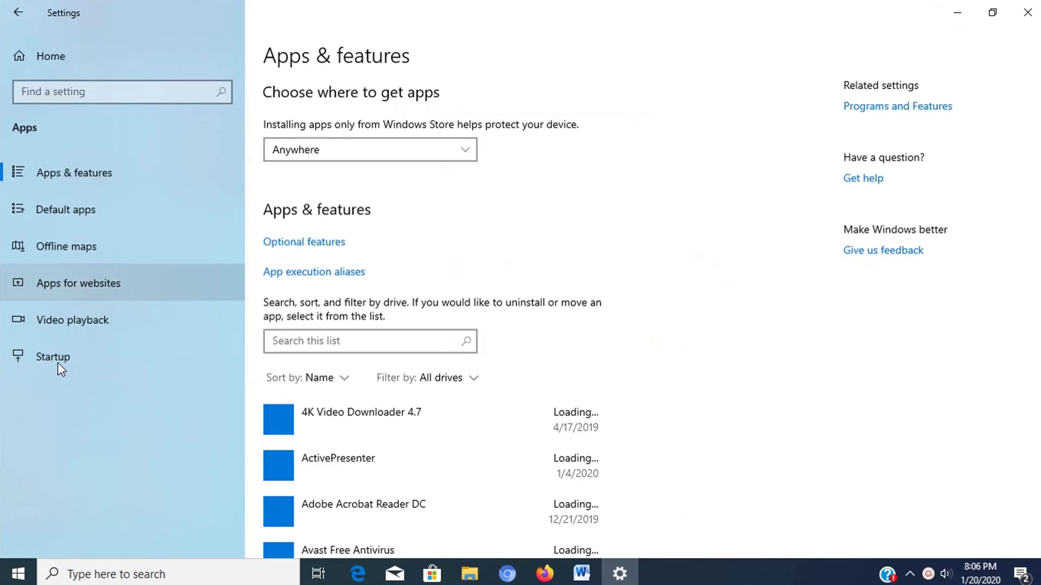
pyautogui.click(59, 367)
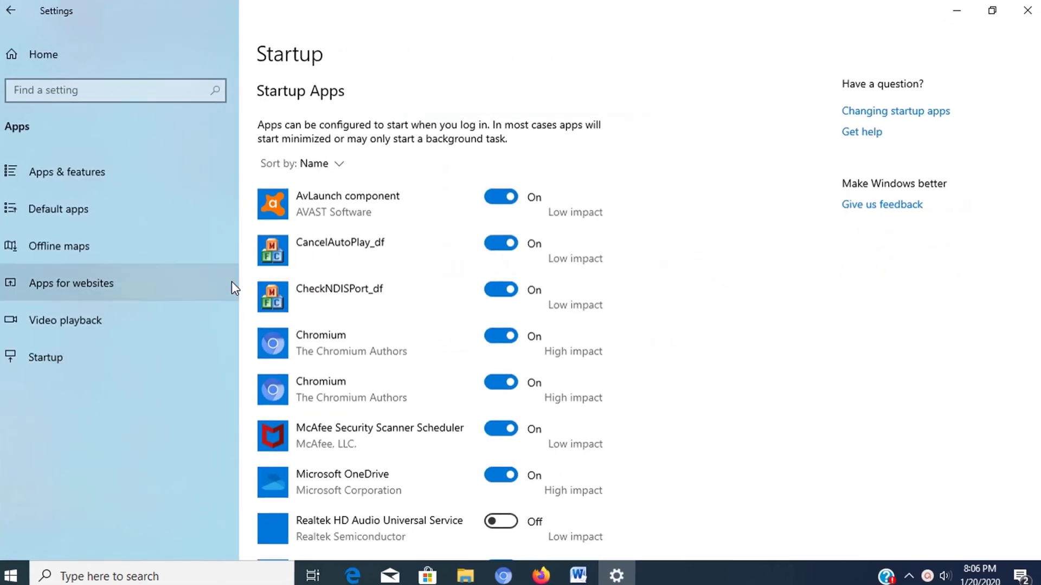
pyautogui.click(285, 146)
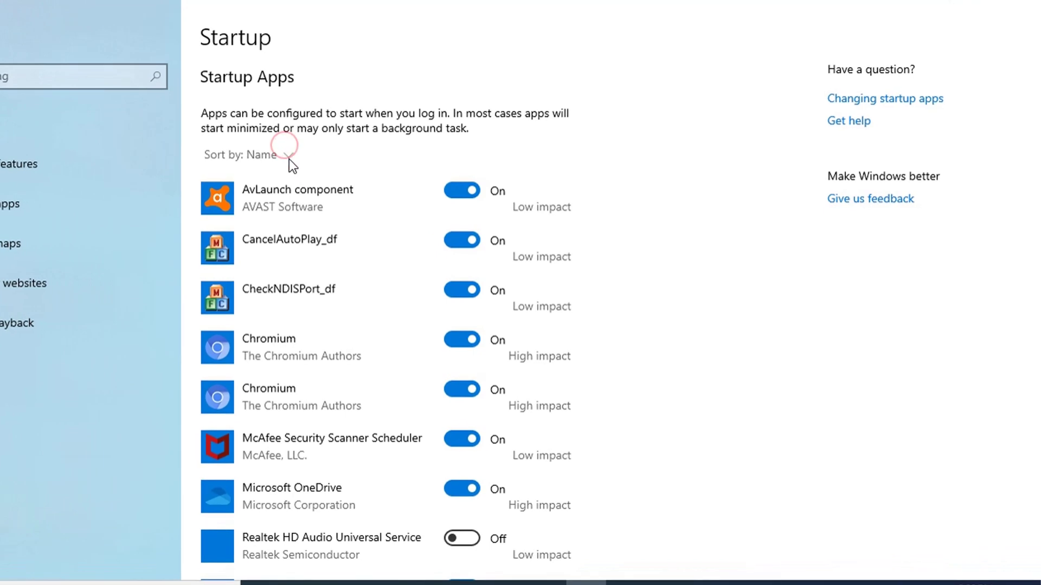
pyautogui.click(252, 242)
# Turn off both Chromium entries, OneDrive, Video Notifier, CancelAutoPlay_df, CheckNDISPort_df and McAfee Scanner Scheduler, then close Settings.
pyautogui.click(455, 191)
pyautogui.click(454, 240)
pyautogui.click(451, 289)
pyautogui.click(454, 338)
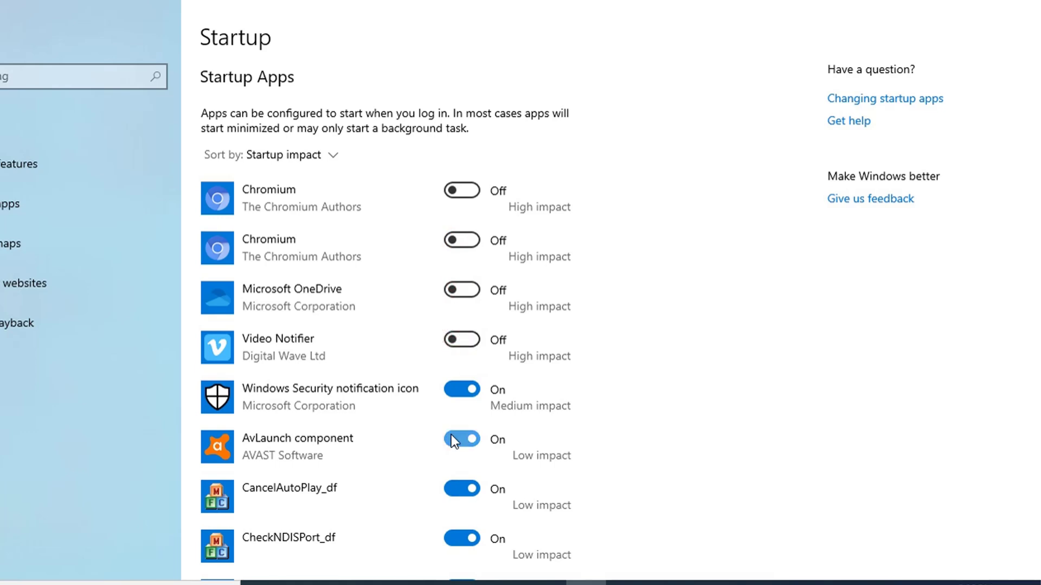
pyautogui.click(461, 490)
pyautogui.scroll(-2, 450, 434)
pyautogui.click(450, 417)
pyautogui.click(453, 454)
pyautogui.click(1027, 7)
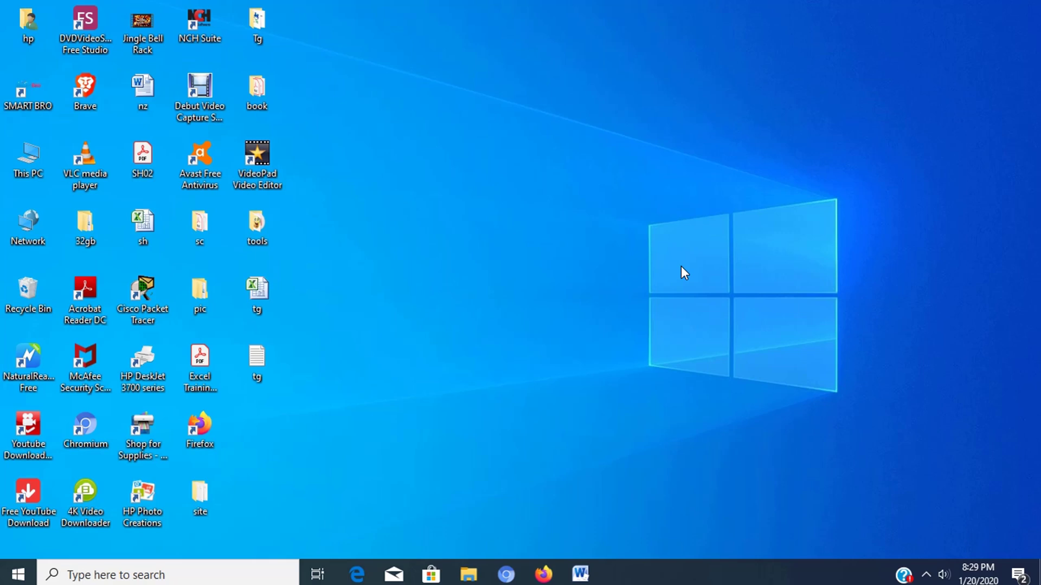
# Open the Privacy > Background apps page in Settings.
pyautogui.click(162, 574)
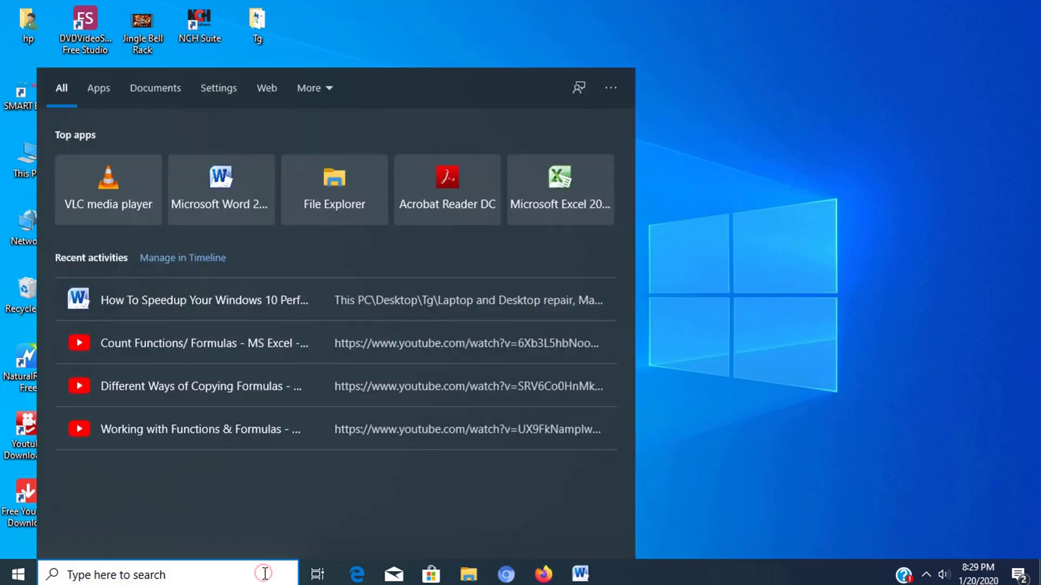
pyautogui.write('settin')
pyautogui.press('Return')
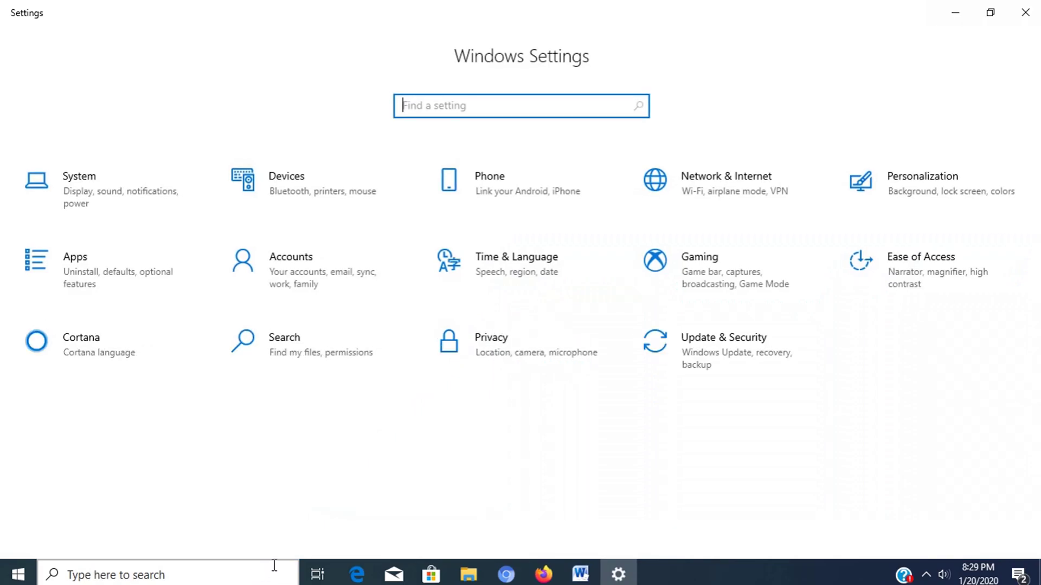
pyautogui.click(491, 354)
pyautogui.scroll(-10, 135, 390)
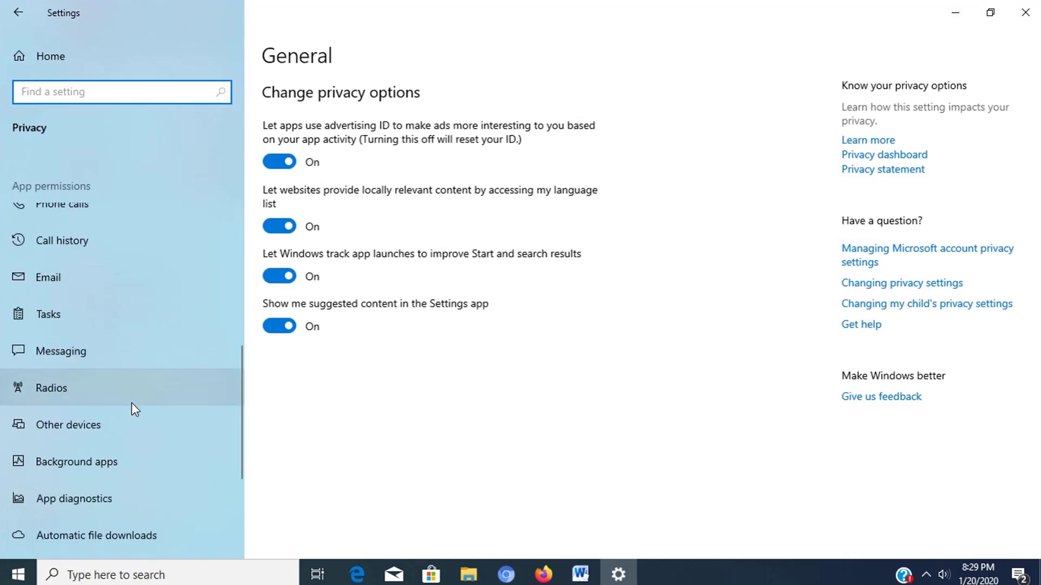
pyautogui.click(119, 464)
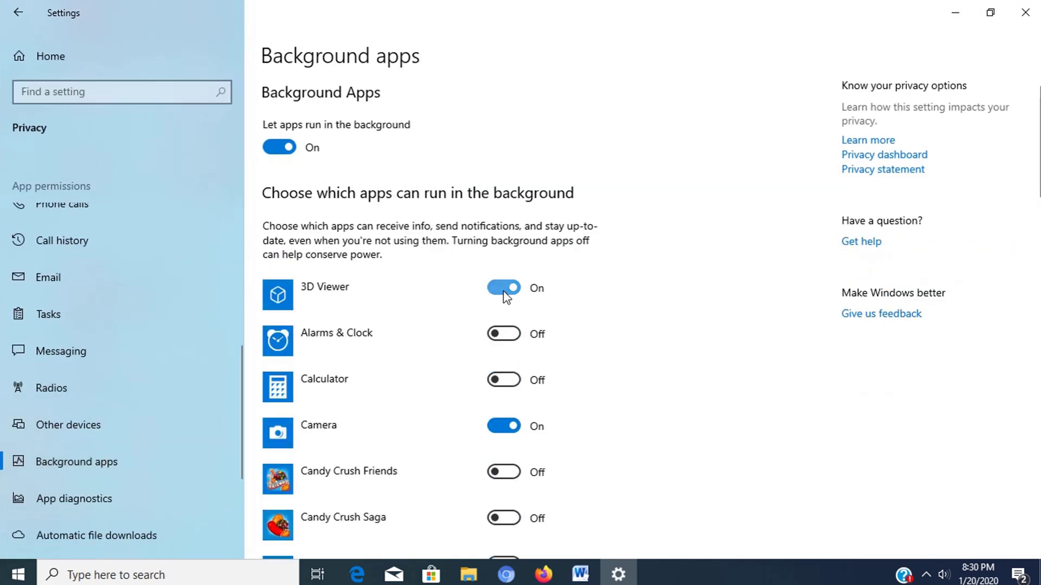
pyautogui.scroll(-7, 511, 400)
# Turn off background running for HP Audio Control, Mail and Calendar, Messaging, Edge, Solitaire Collection and Mobile Plans.
pyautogui.click(503, 384)
pyautogui.click(503, 477)
pyautogui.scroll(-5, 495, 345)
pyautogui.click(503, 317)
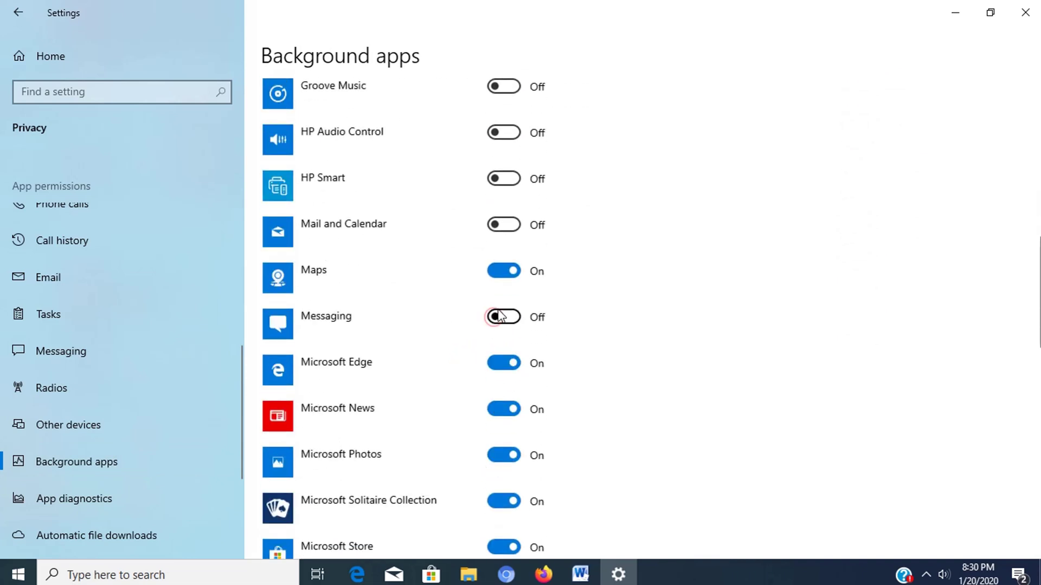
pyautogui.click(504, 363)
pyautogui.scroll(-2, 505, 420)
pyautogui.click(504, 418)
pyautogui.click(507, 510)
# Turn off Movies & TV, Office, the next app, Paint 3D, People, Photo Editor | Polarr, Print 3D and Settings.
pyautogui.scroll(-5, 490, 420)
pyautogui.click(498, 349)
pyautogui.click(498, 350)
pyautogui.click(501, 396)
pyautogui.click(499, 442)
pyautogui.click(501, 488)
pyautogui.scroll(-3, 503, 488)
pyautogui.click(501, 367)
pyautogui.click(497, 413)
pyautogui.click(504, 459)
# Turn off Skype, Snip & Sketch, Sticky Notes, Synaptics TouchPad and Tips, re-enabling Settings.
pyautogui.scroll(-2, 508, 485)
pyautogui.click(501, 391)
pyautogui.scroll(-1, 502, 395)
pyautogui.click(503, 383)
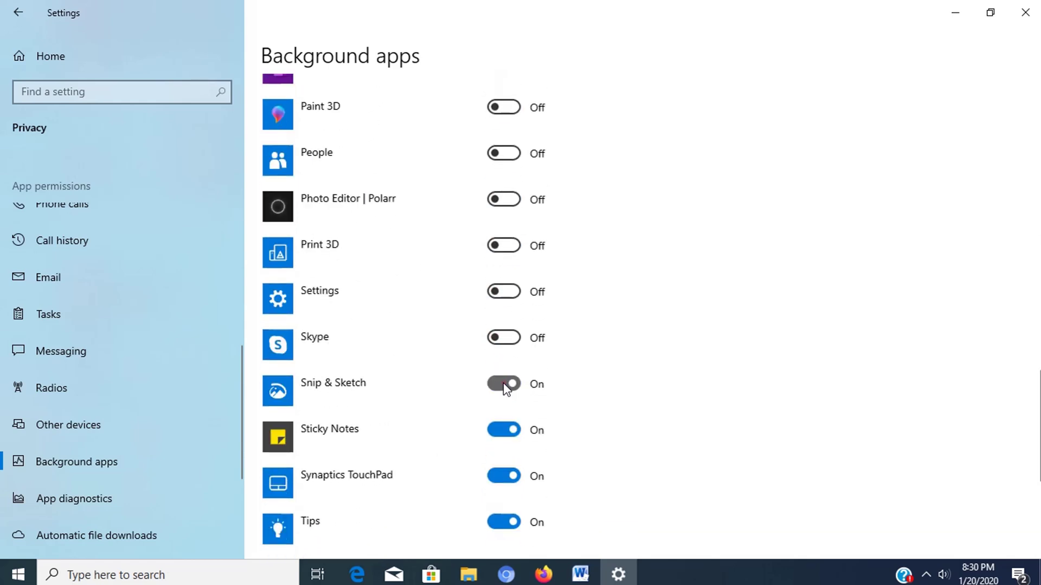
pyautogui.click(503, 291)
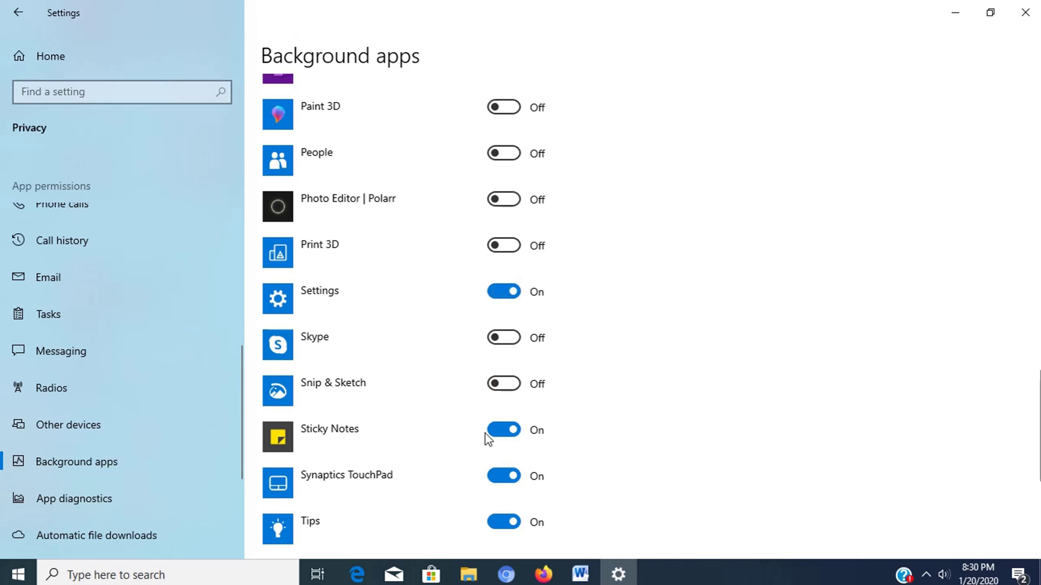
pyautogui.click(499, 429)
pyautogui.click(501, 476)
pyautogui.click(500, 522)
# Turn off Voice Recorder, Weather, Windows Security and Xbox Game Bar, then close Settings.
pyautogui.scroll(-3, 499, 515)
pyautogui.click(498, 400)
pyautogui.click(499, 447)
pyautogui.click(499, 492)
pyautogui.scroll(-3, 495, 433)
pyautogui.scroll(-1, 497, 428)
pyautogui.click(502, 423)
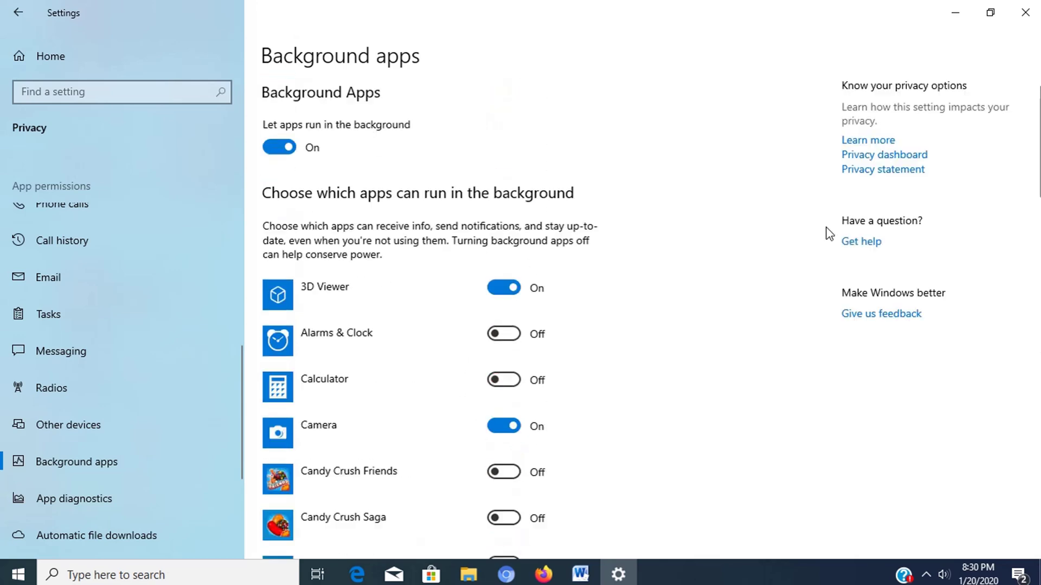
pyautogui.click(1024, 17)
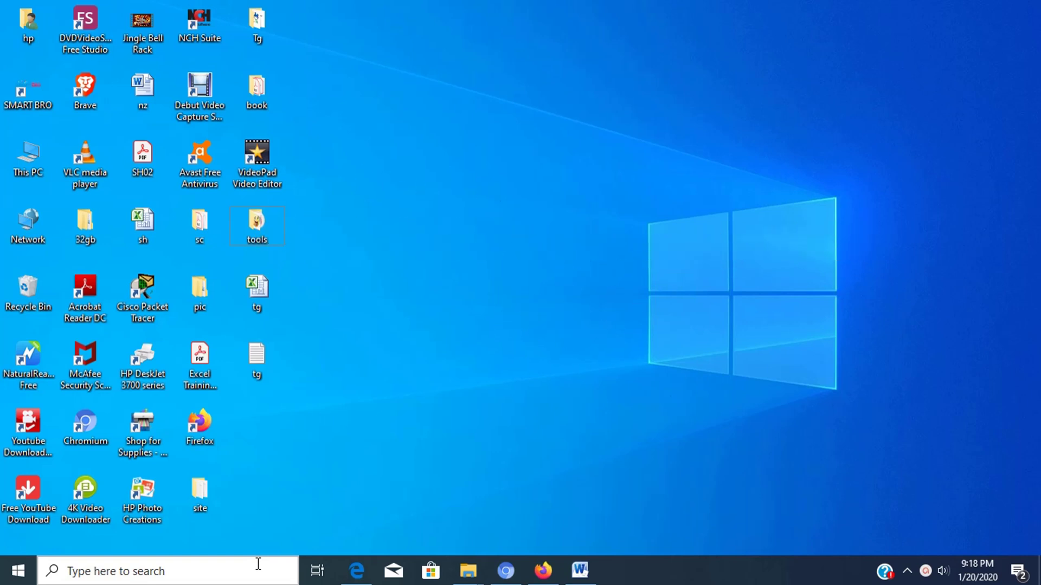
# Open Settings' Apps & features list.
pyautogui.click(258, 564)
pyautogui.write('settings')
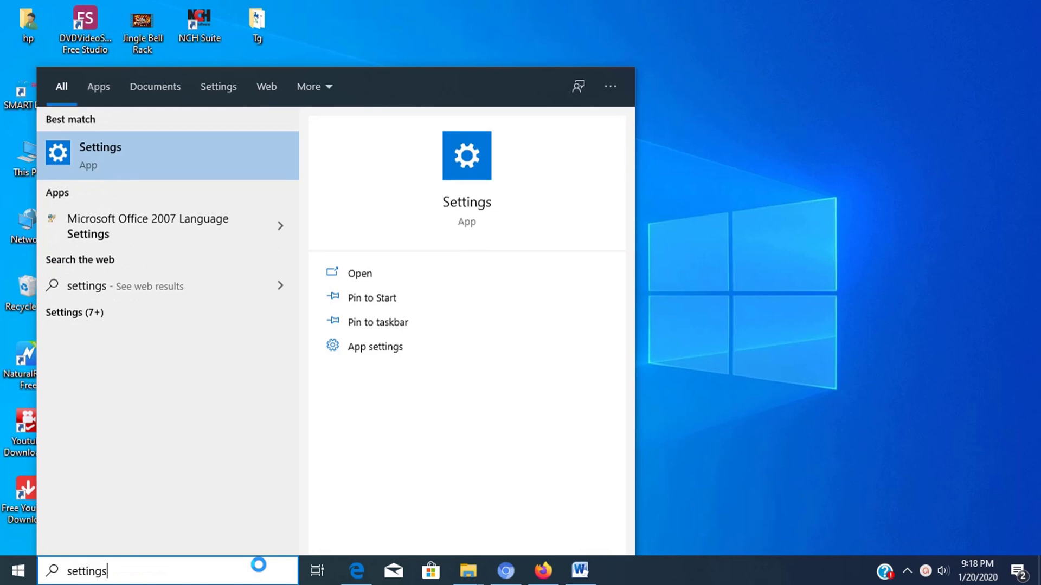
pyautogui.press('Return')
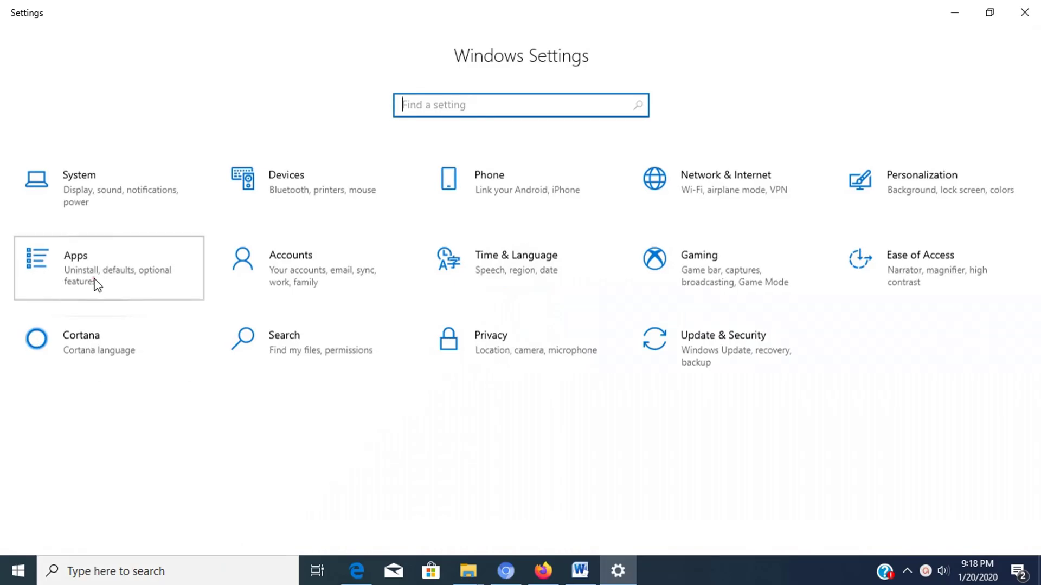
pyautogui.click(93, 279)
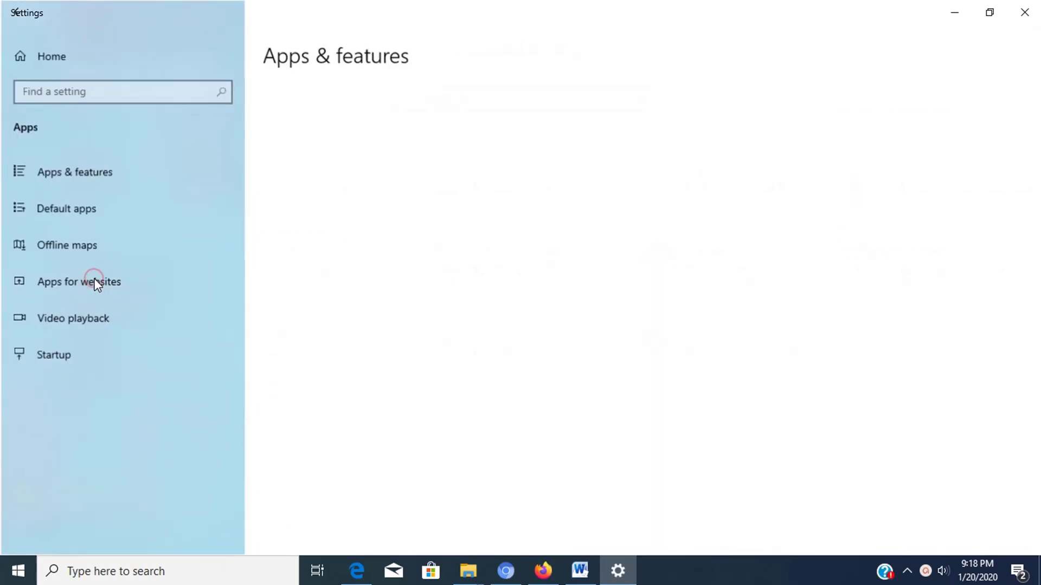
pyautogui.click(89, 172)
pyautogui.scroll(-6, 441, 300)
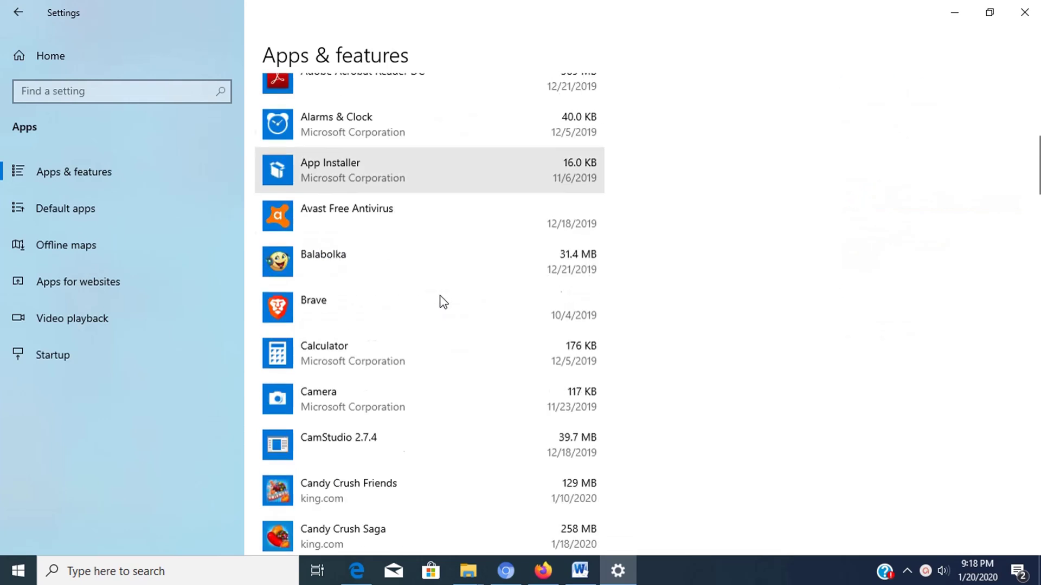
# Uninstall Candy Crush Friends and Candy Crush Saga.
pyautogui.click(438, 391)
pyautogui.click(560, 445)
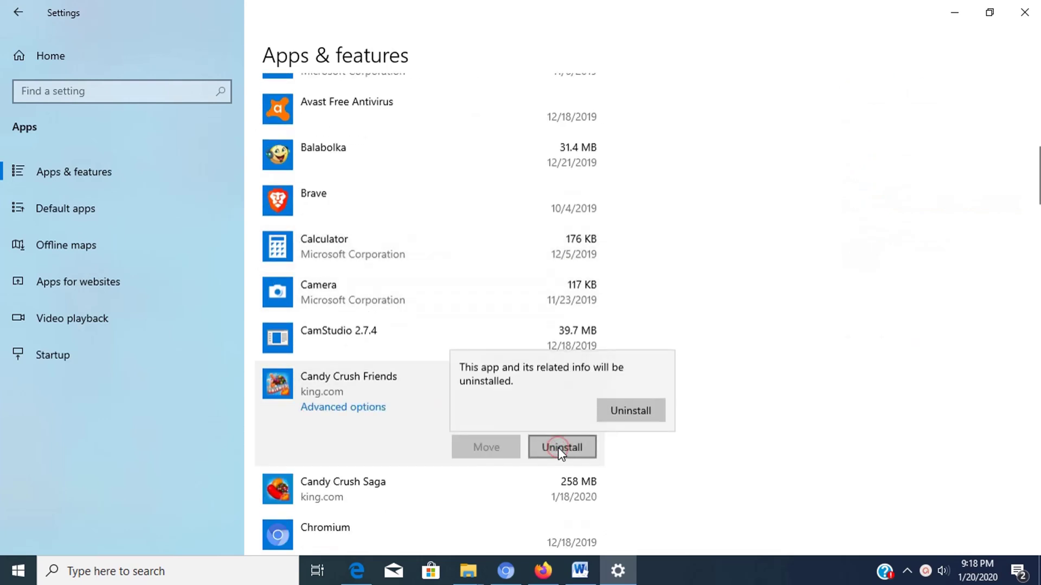
pyautogui.click(620, 407)
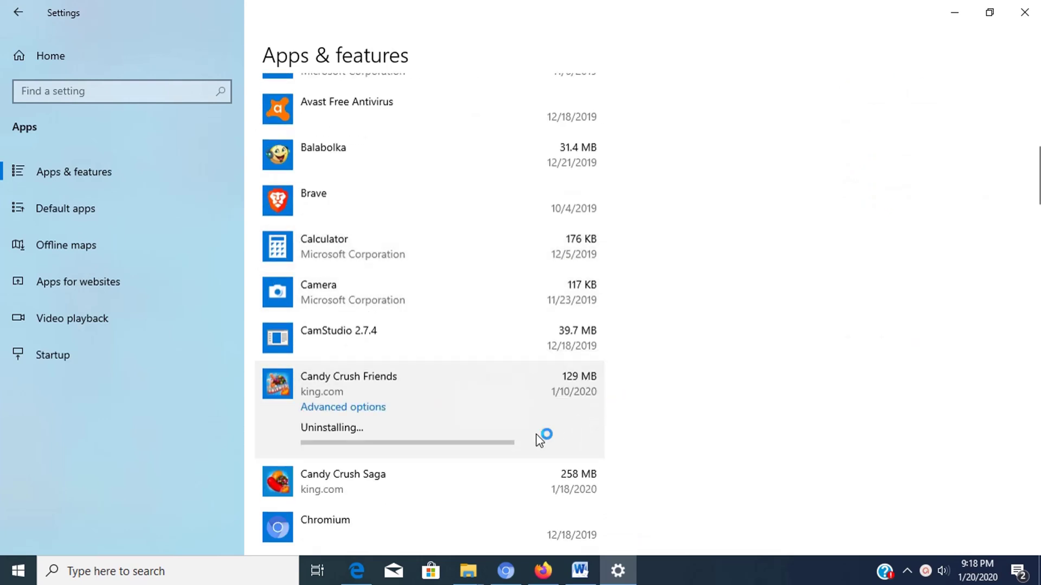
pyautogui.click(491, 401)
pyautogui.click(572, 442)
pyautogui.click(617, 411)
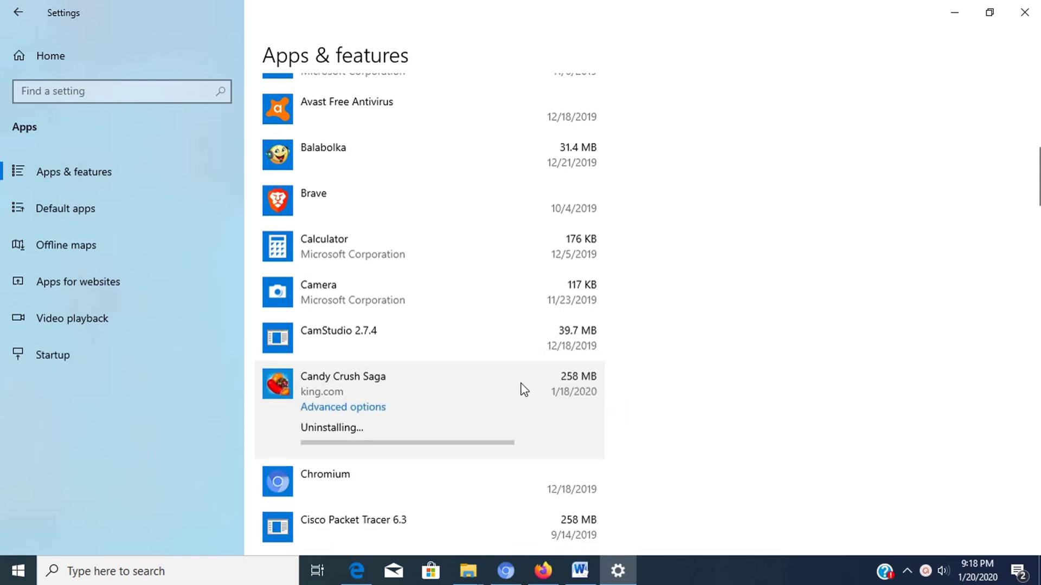
# Uninstall Print 3D.
pyautogui.scroll(-15, 505, 336)
pyautogui.click(490, 251)
pyautogui.click(569, 318)
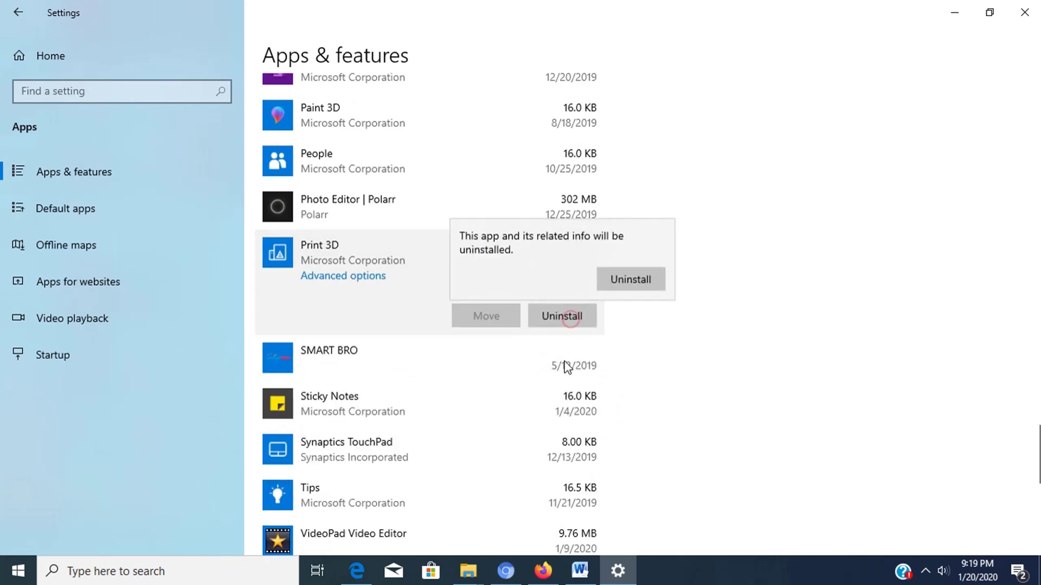
pyautogui.click(626, 280)
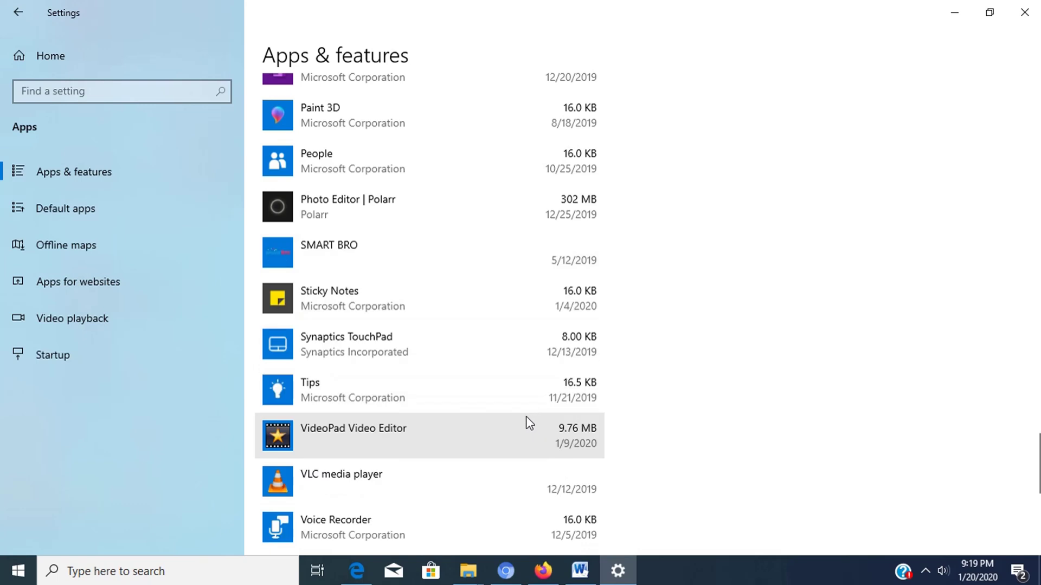
pyautogui.scroll(15, 553, 385)
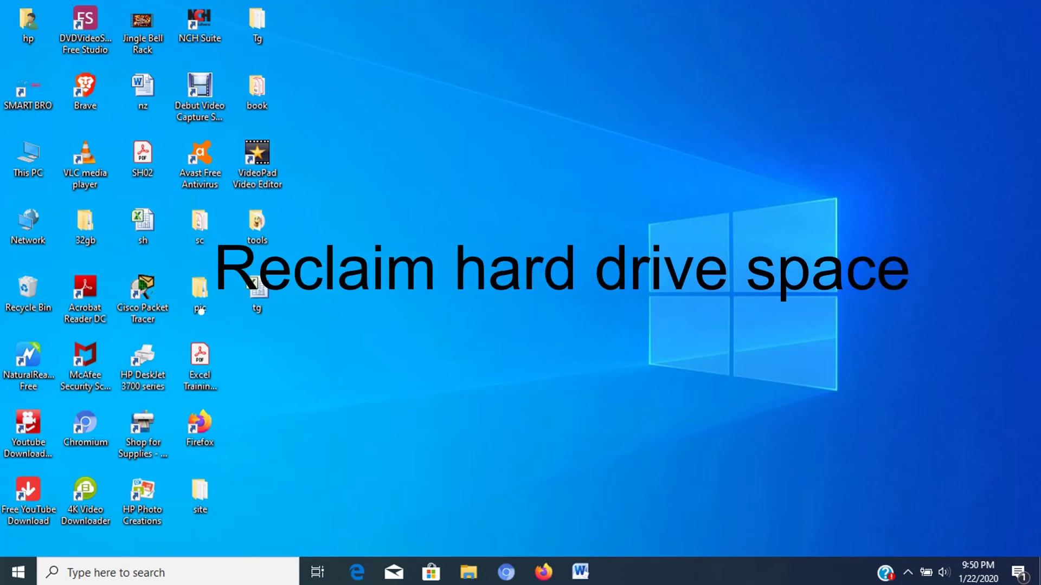
# Start a Windows search from the taskbar.
pyautogui.click(242, 570)
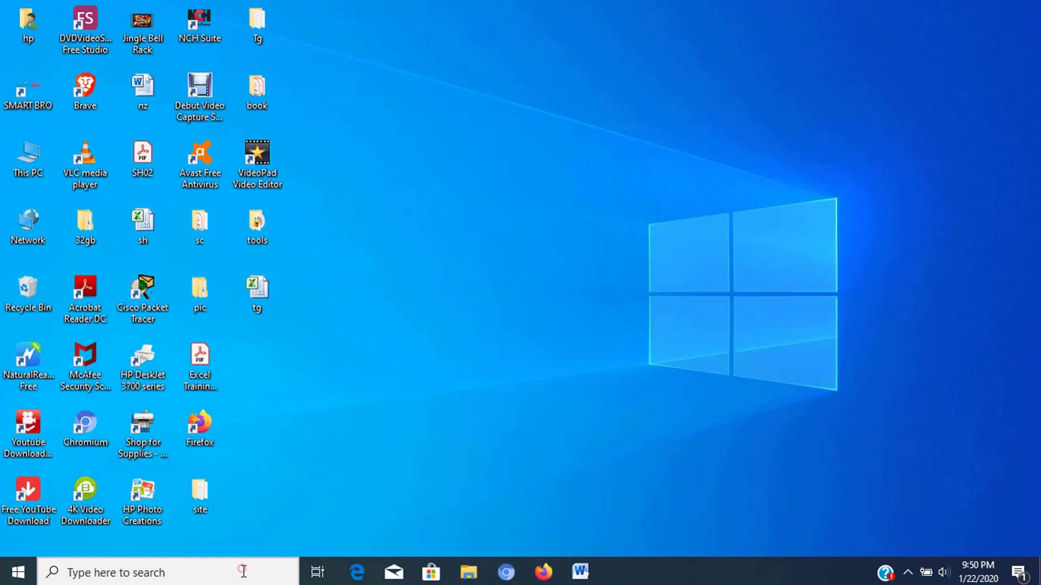
# Search 'sys' to launch Settings and go to System > Storage > Temporary files.
pyautogui.click(243, 571)
pyautogui.write('syst')
pyautogui.press('Return')
pyautogui.click(60, 188)
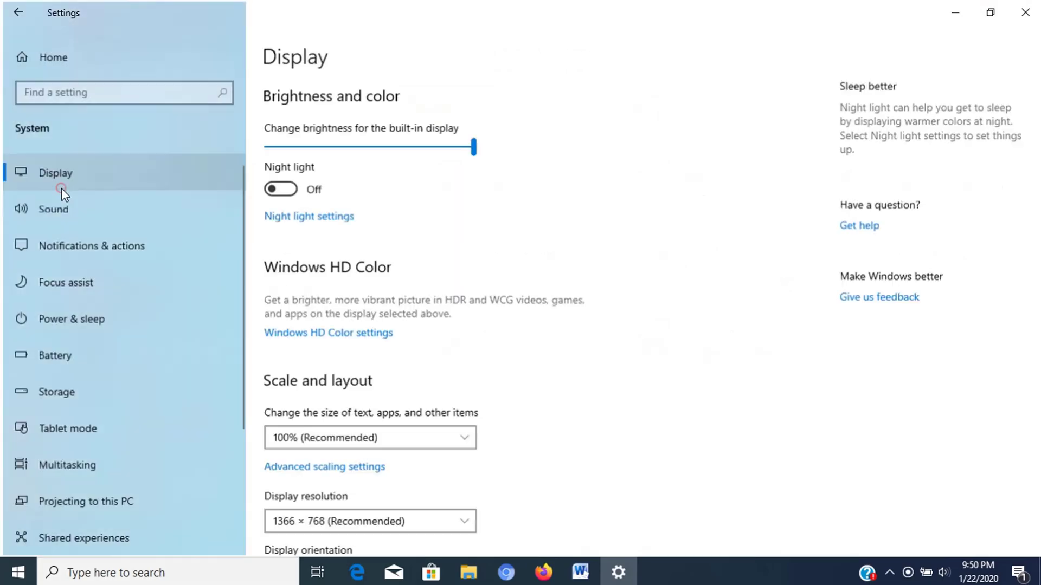
pyautogui.click(77, 389)
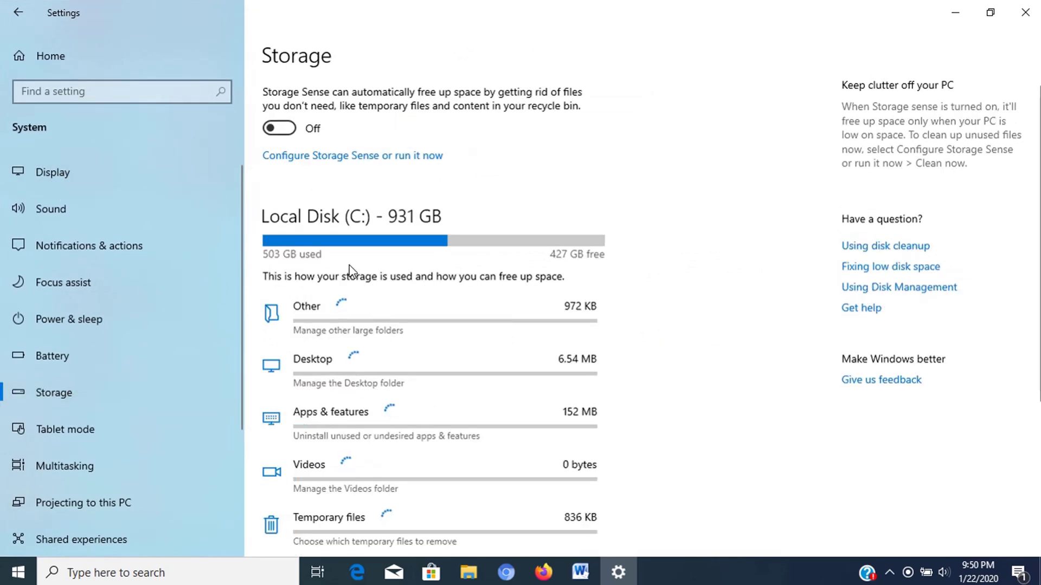
pyautogui.scroll(-5, 350, 269)
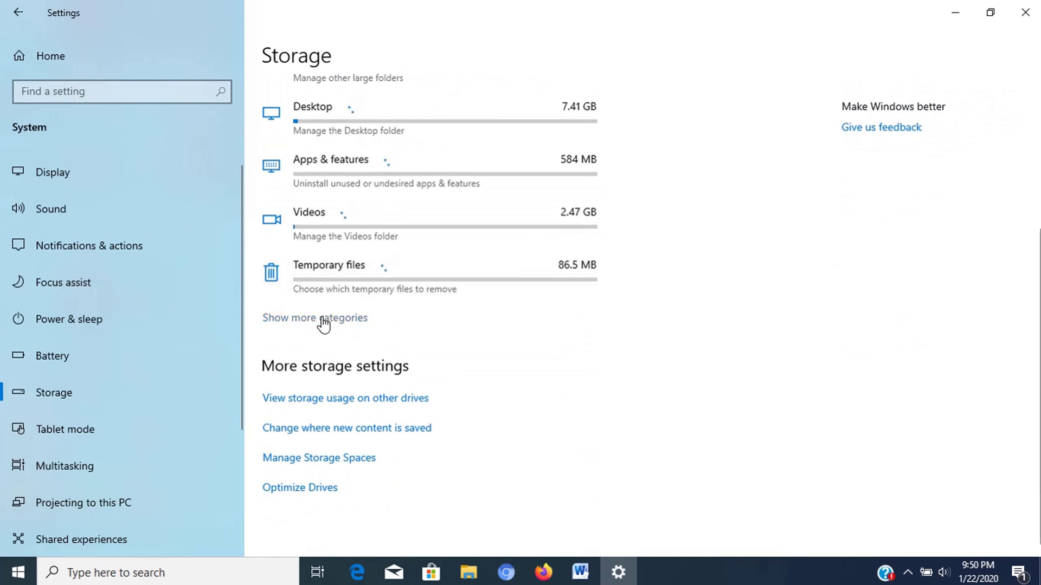
pyautogui.click(340, 270)
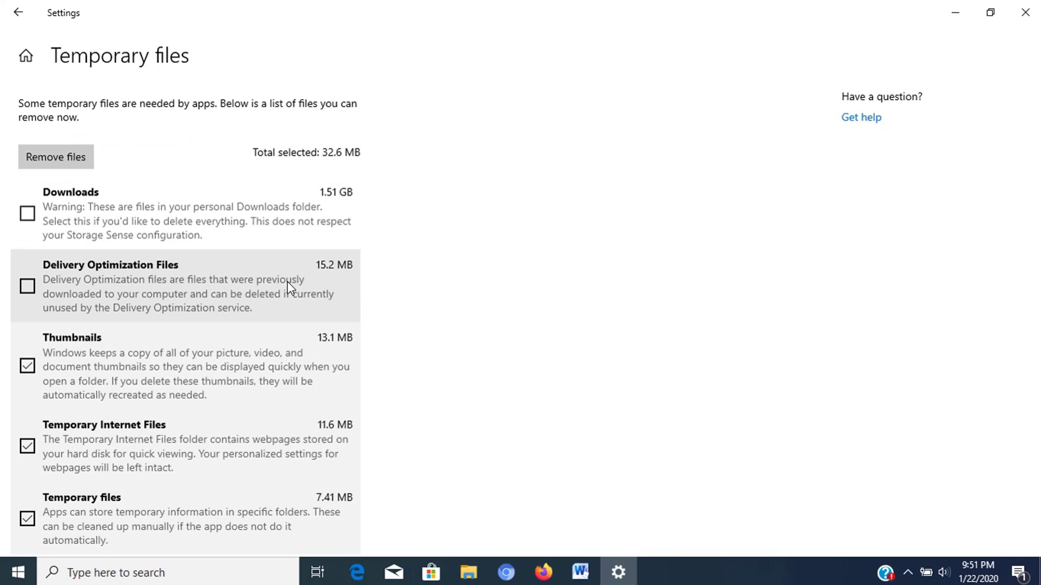
# Include the Recycle Bin, remove the selected temporary files, and close Settings after purging.
pyautogui.scroll(-5, 287, 282)
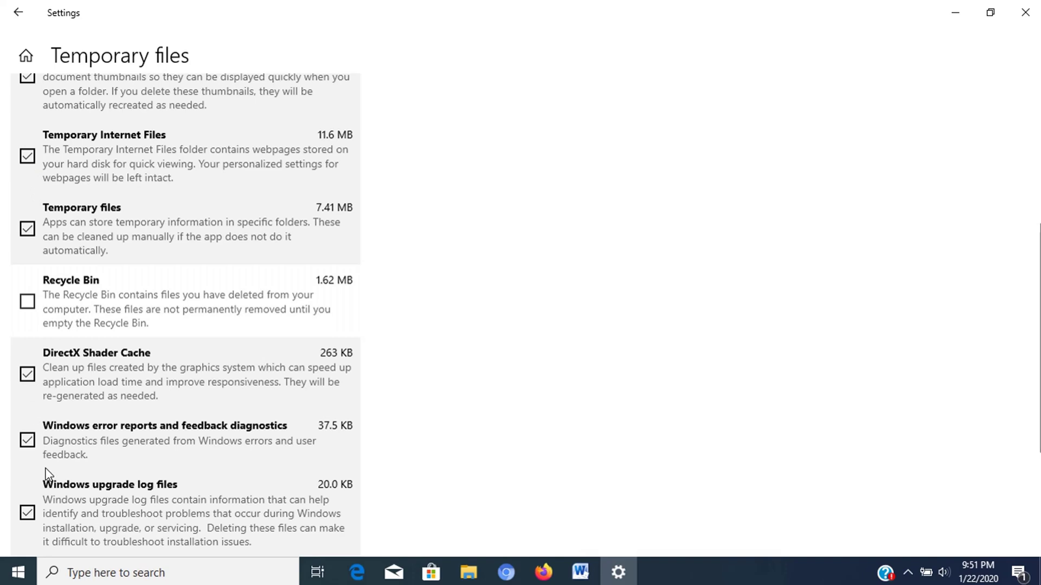
pyautogui.click(27, 302)
pyautogui.scroll(-3, 70, 334)
pyautogui.scroll(8, 70, 336)
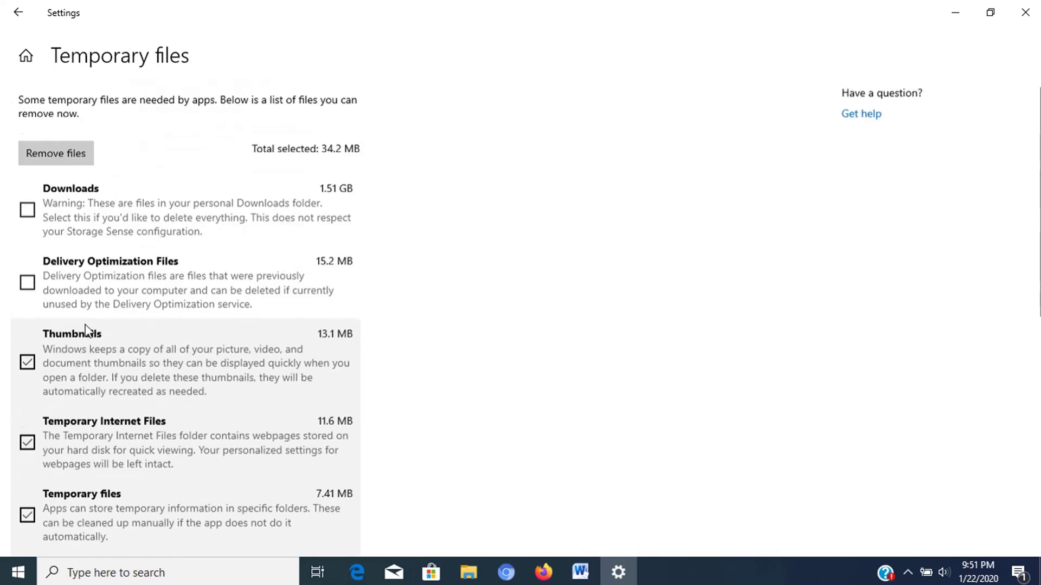
pyautogui.click(56, 158)
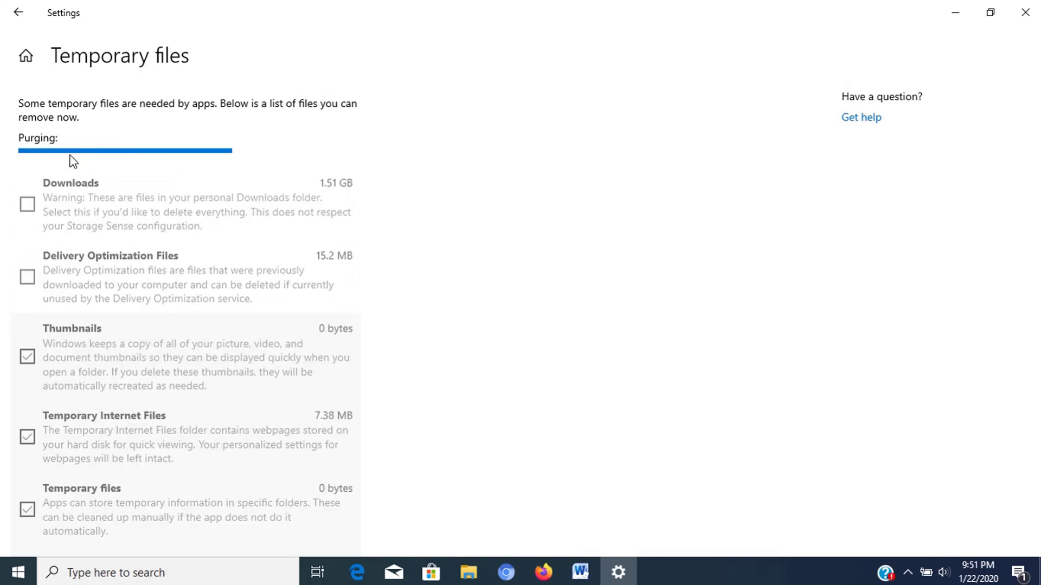
pyautogui.scroll(-3, 116, 330)
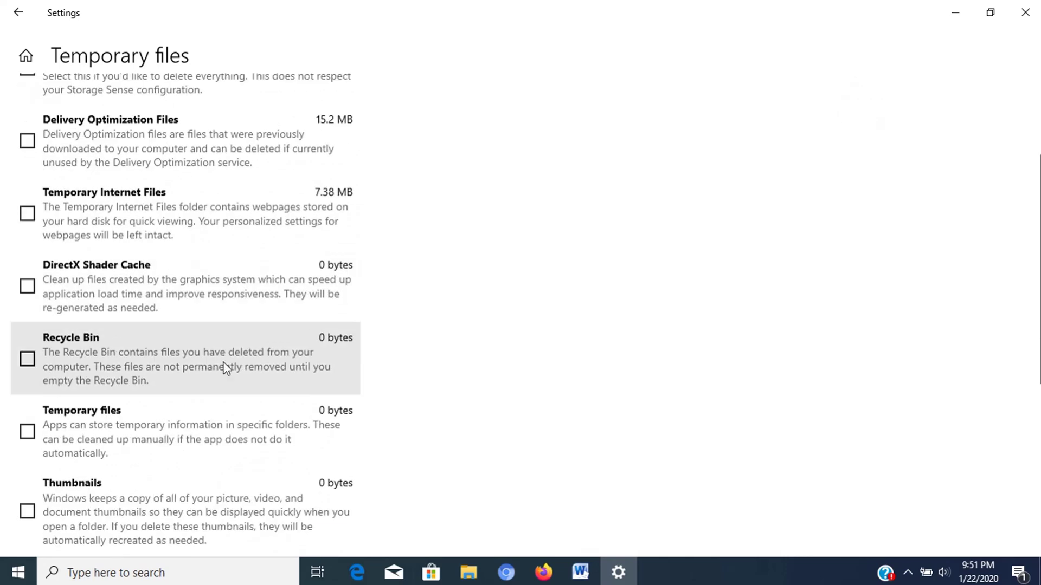
pyautogui.scroll(-6, 184, 469)
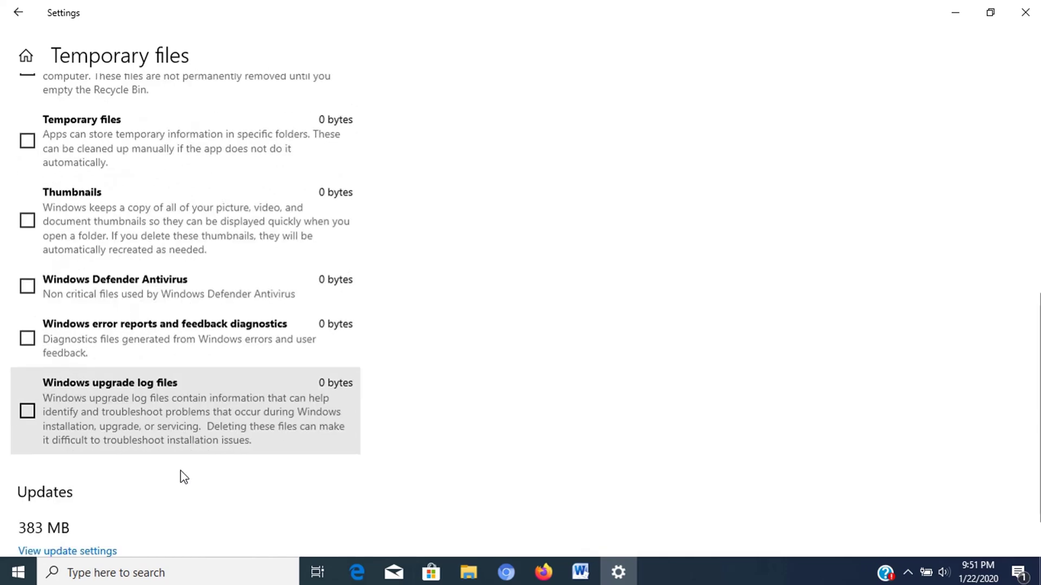
pyautogui.scroll(3, 357, 384)
pyautogui.scroll(3, 269, 390)
pyautogui.click(1023, 12)
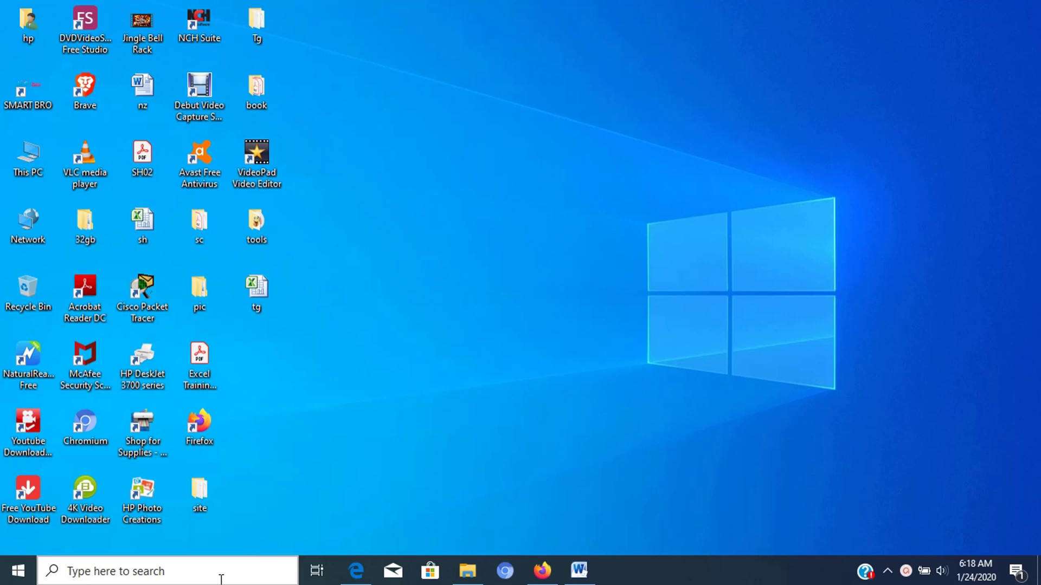
# Open the Windows Temp folder by entering 'temp' in the Run box.
pyautogui.click(241, 572)
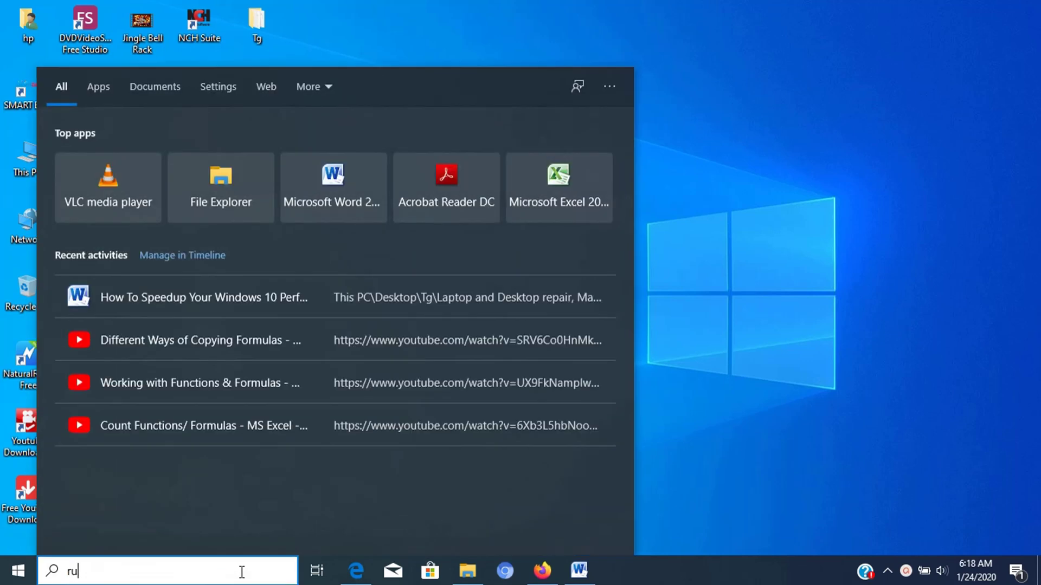
pyautogui.write('run')
pyautogui.press('Return')
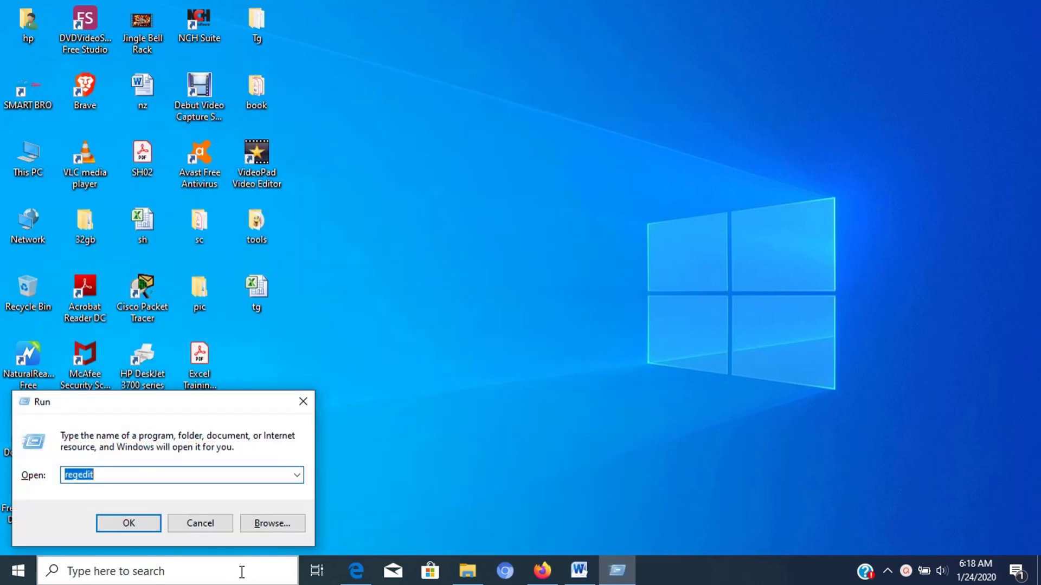
pyautogui.write('temp')
pyautogui.press('Return')
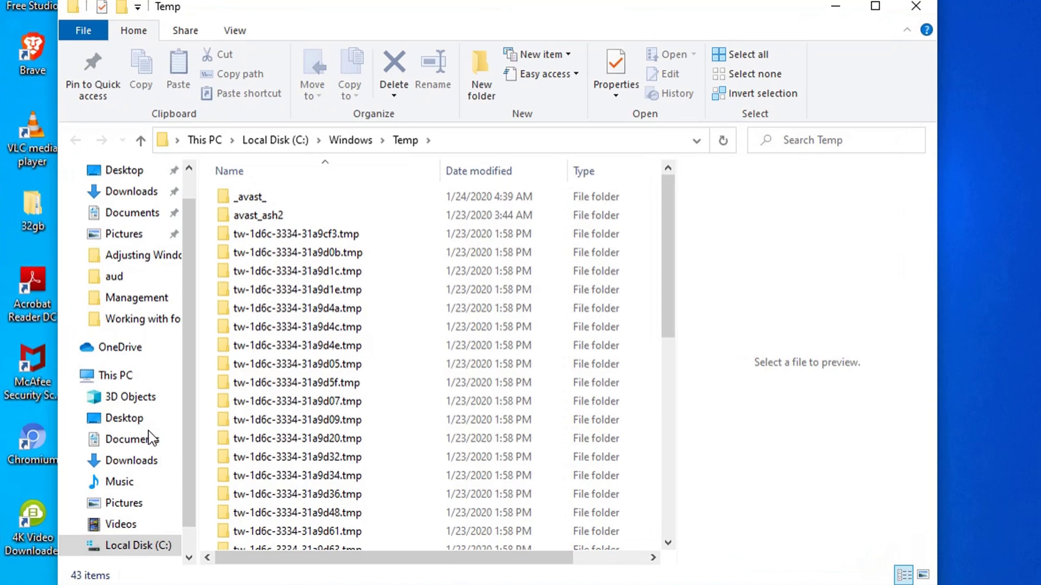
# Delete everything in Temp, skipping all in-use and admin-protected items.
pyautogui.scroll(-8, 280, 333)
pyautogui.scroll(6, 282, 349)
pyautogui.hotkey('ctrl', 'a')
pyautogui.press('Delete')
pyautogui.click(120, 206)
pyautogui.click(343, 236)
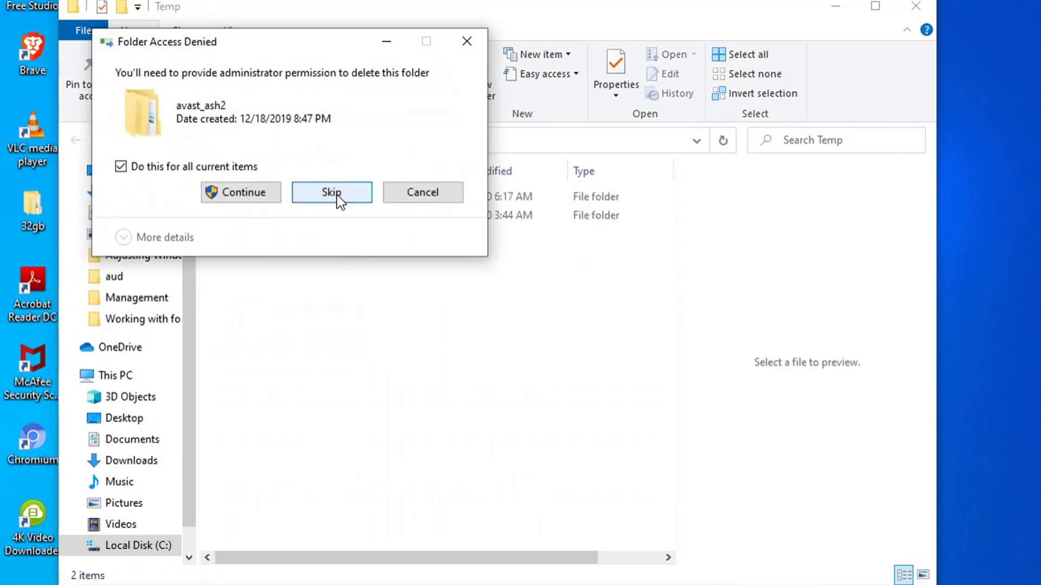
pyautogui.click(333, 204)
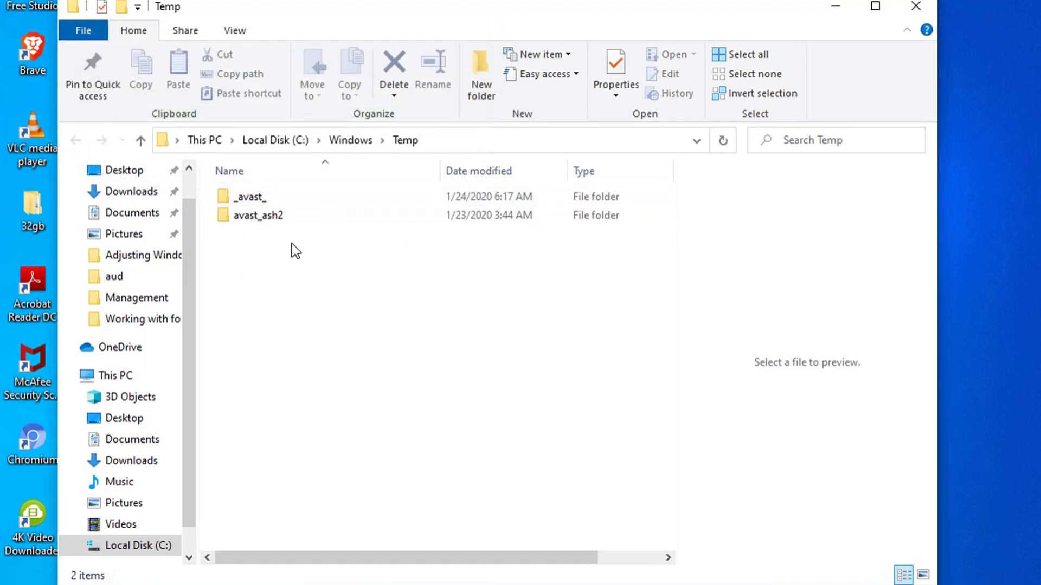
# Close the Windows Temp window and open the user's %temp% folder via Run.
pyautogui.click(916, 15)
pyautogui.click(207, 570)
pyautogui.write('run')
pyautogui.press('Return')
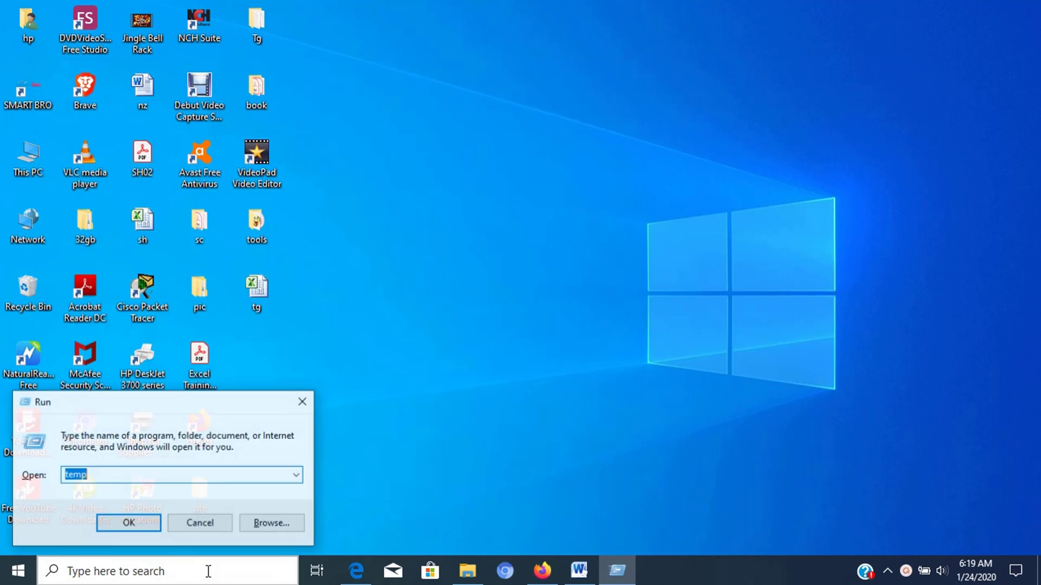
pyautogui.write('%temp%')
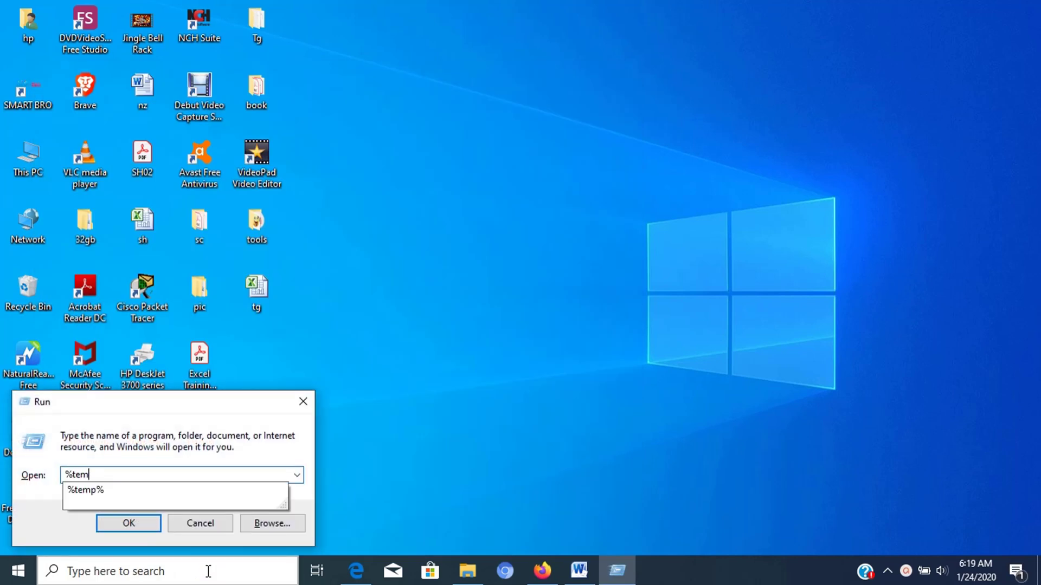
pyautogui.press('BackSpace')
pyautogui.write('%')
pyautogui.press('Return')
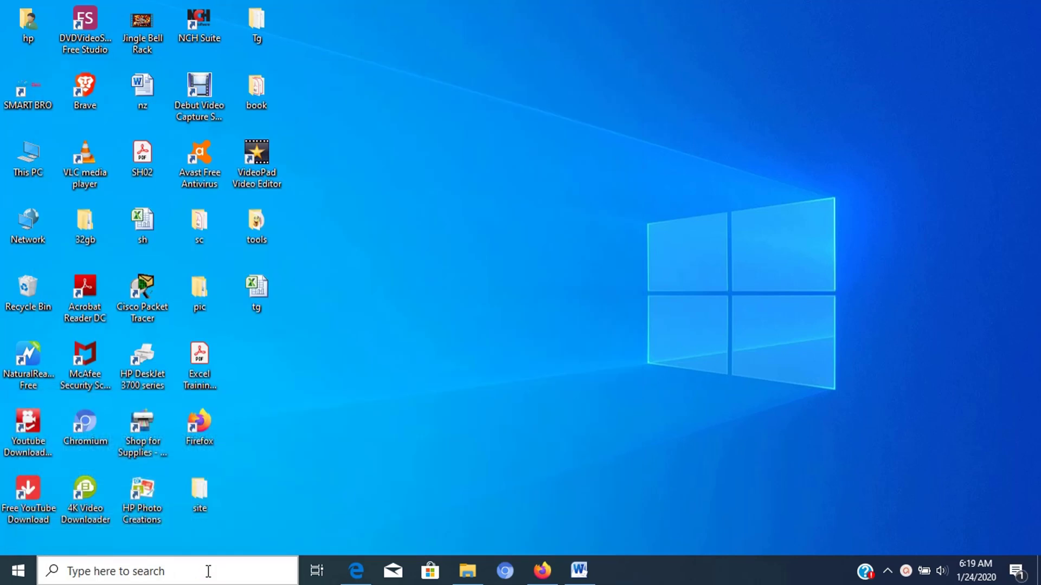
# Delete all items in %temp%, skipping in-use and admin-protected folders, then close the window.
pyautogui.hotkey('ctrl', 'a')
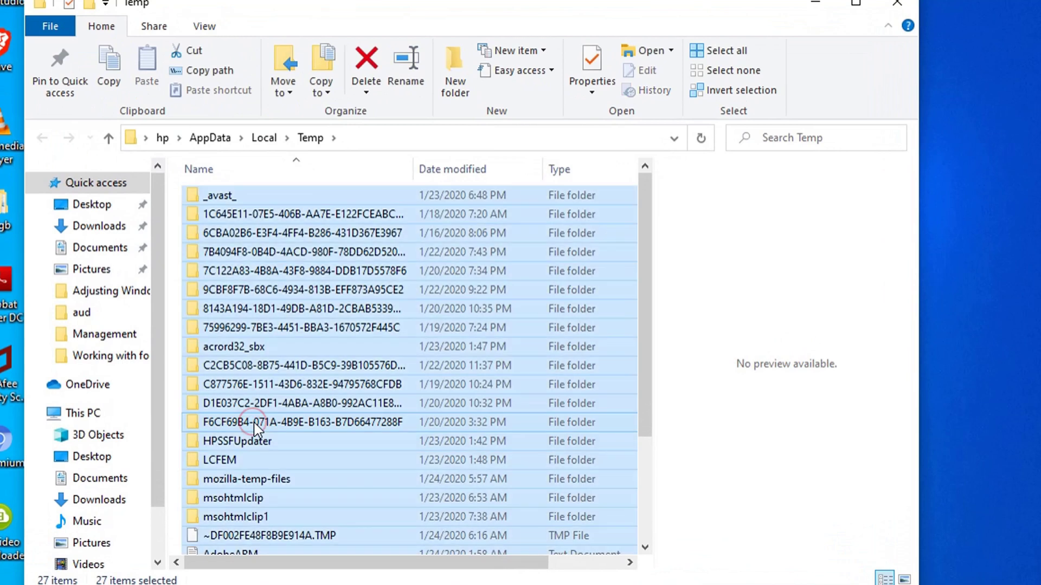
pyautogui.press('Delete')
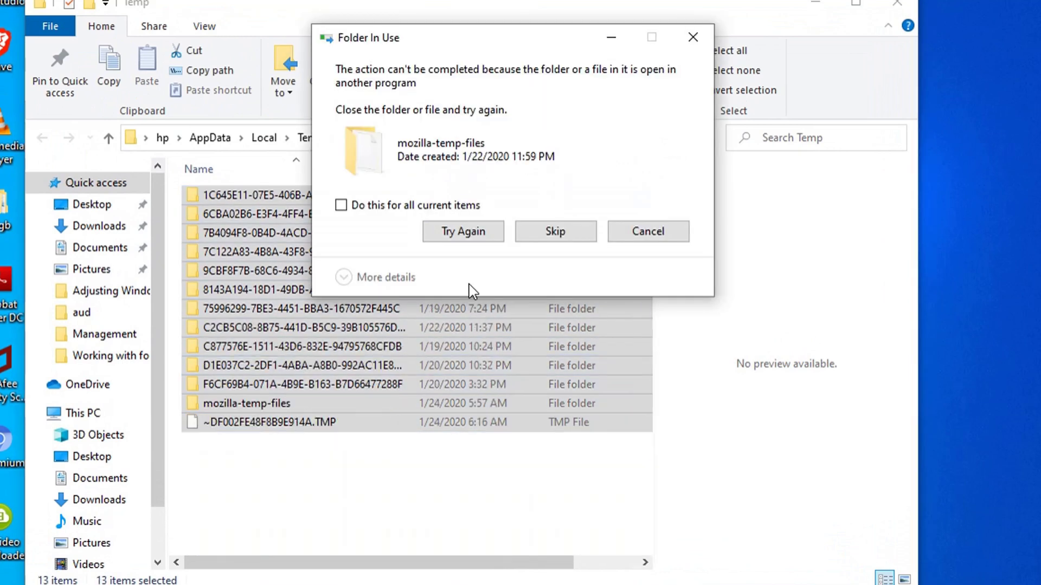
pyautogui.click(341, 205)
pyautogui.click(556, 231)
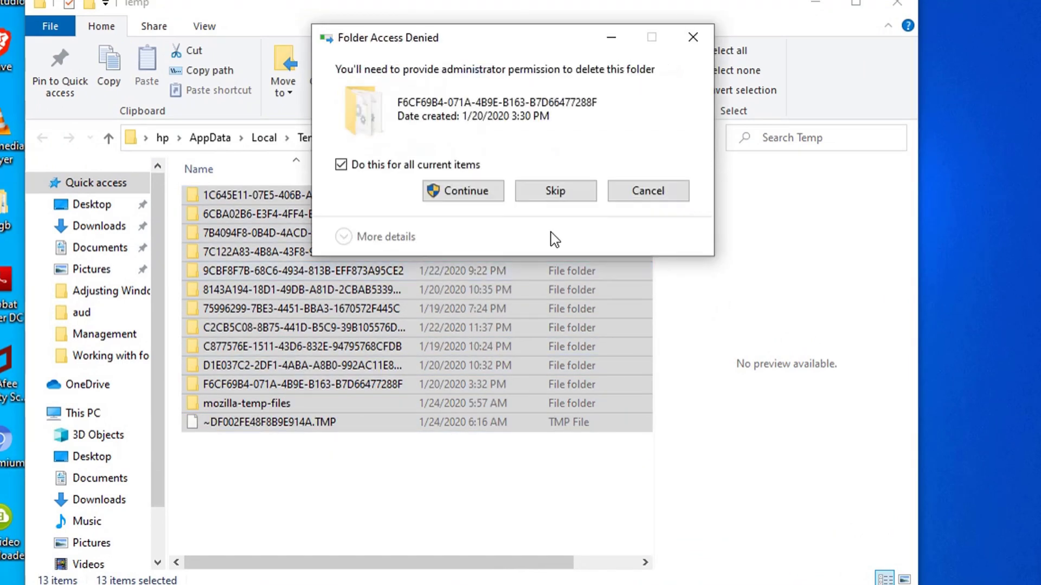
pyautogui.click(560, 194)
pyautogui.click(265, 574)
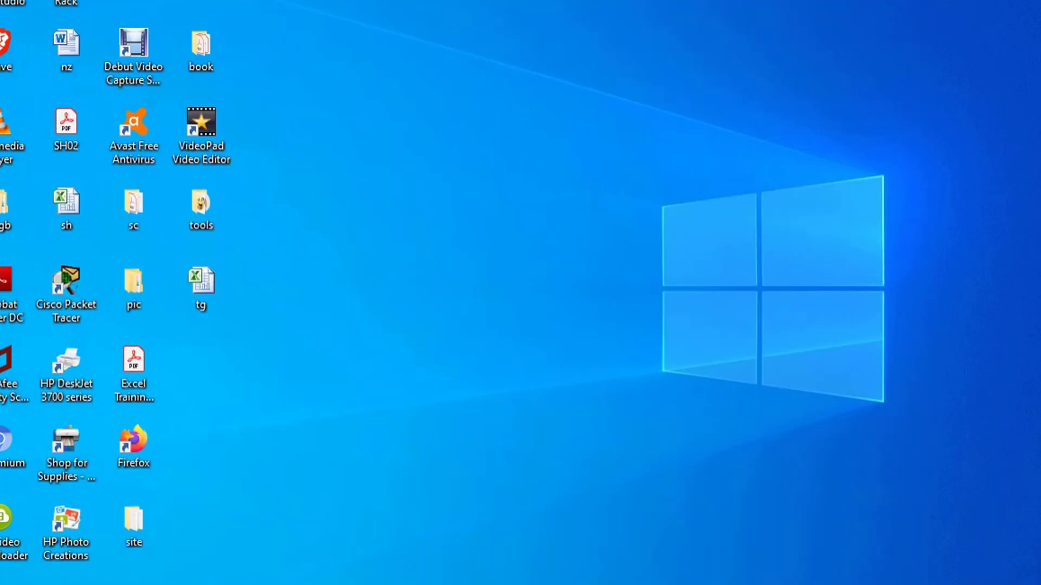
# Open the Prefetch folder via Win+R and delete all its files, skipping the in-use one.
pyautogui.press('super+r')
pyautogui.write('prefete')
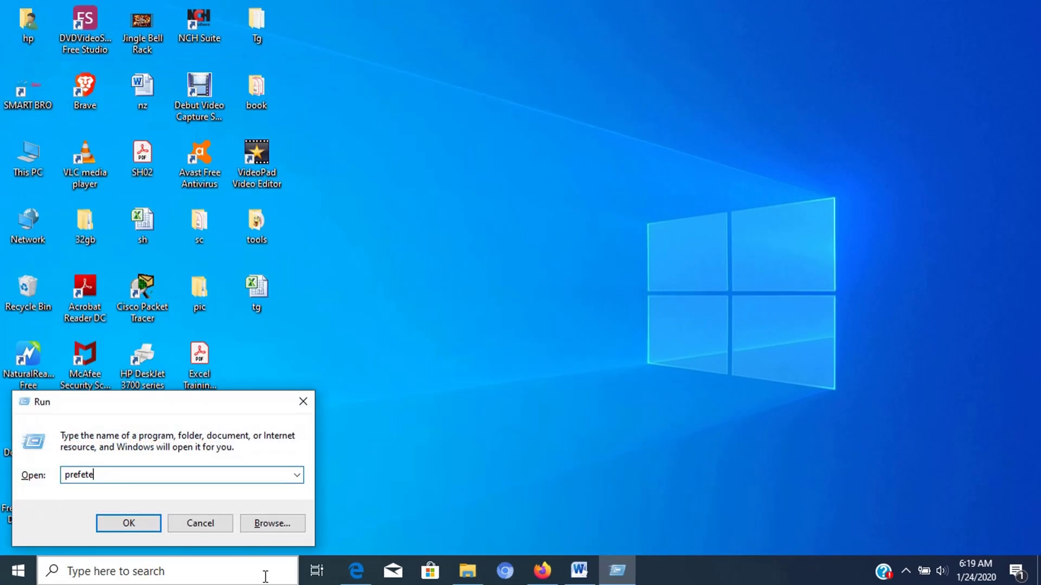
pyautogui.write('h')
pyautogui.press('Return')
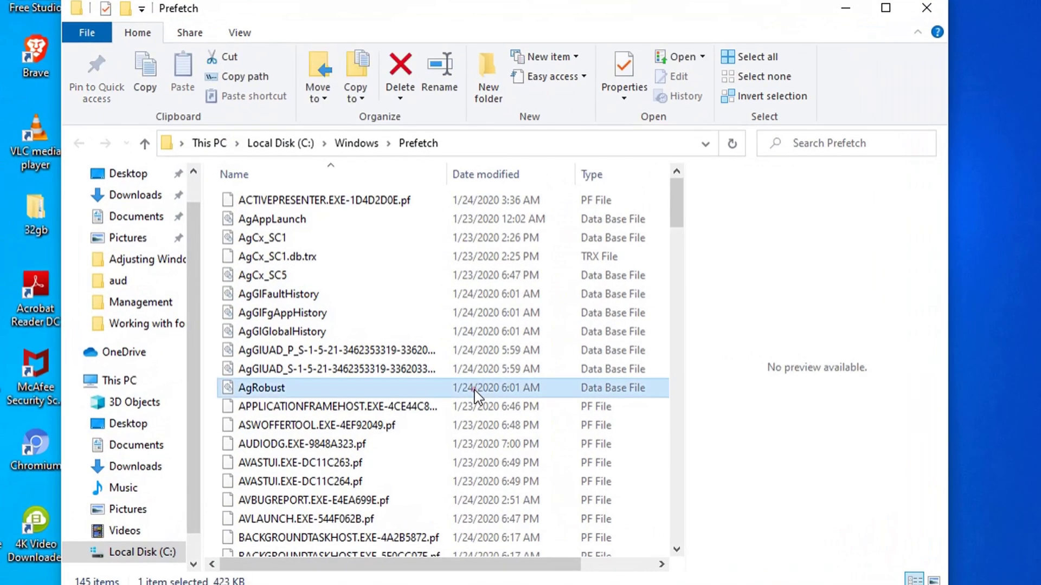
pyautogui.scroll(-3, 475, 390)
pyautogui.hotkey('ctrl', 'a')
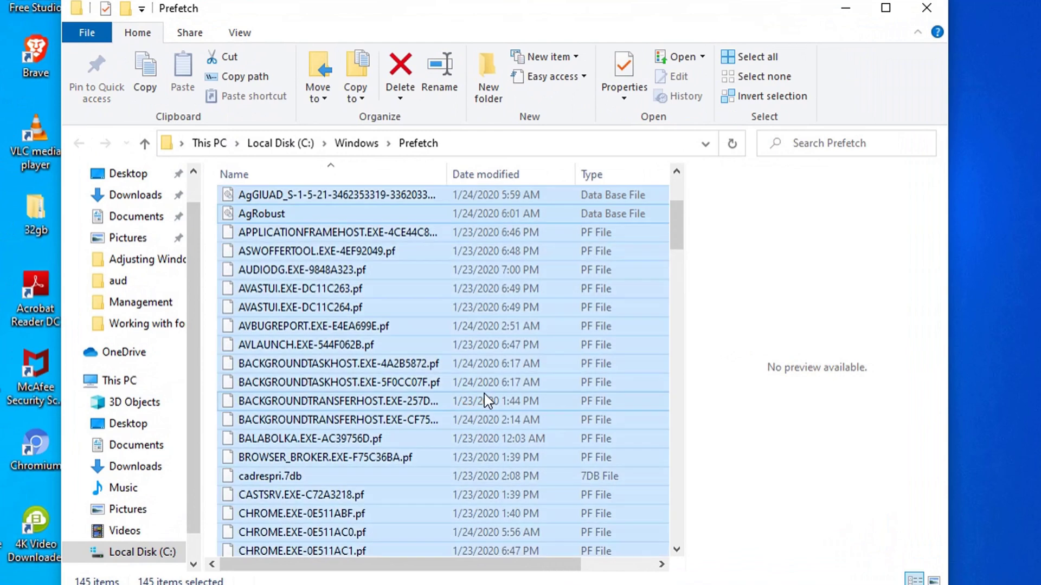
pyautogui.press('Delete')
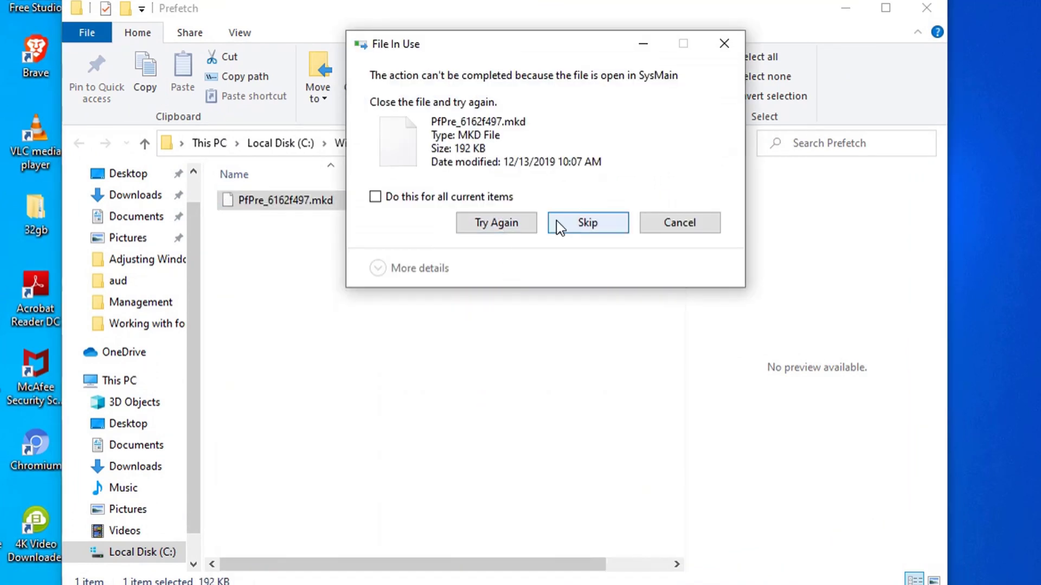
pyautogui.click(579, 222)
pyautogui.click(578, 295)
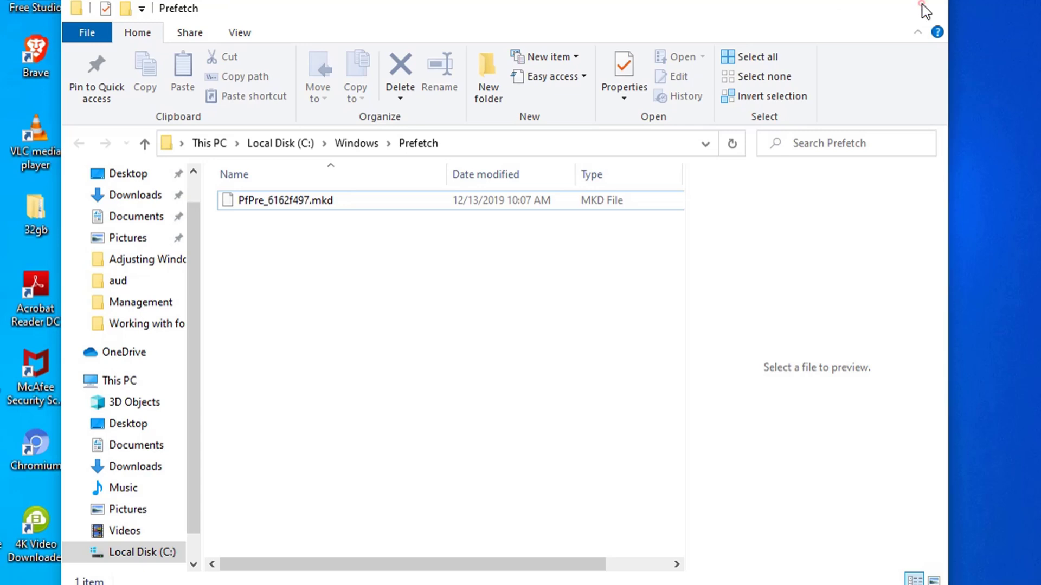
# Close the Prefetch File Explorer window.
pyautogui.click(924, 11)
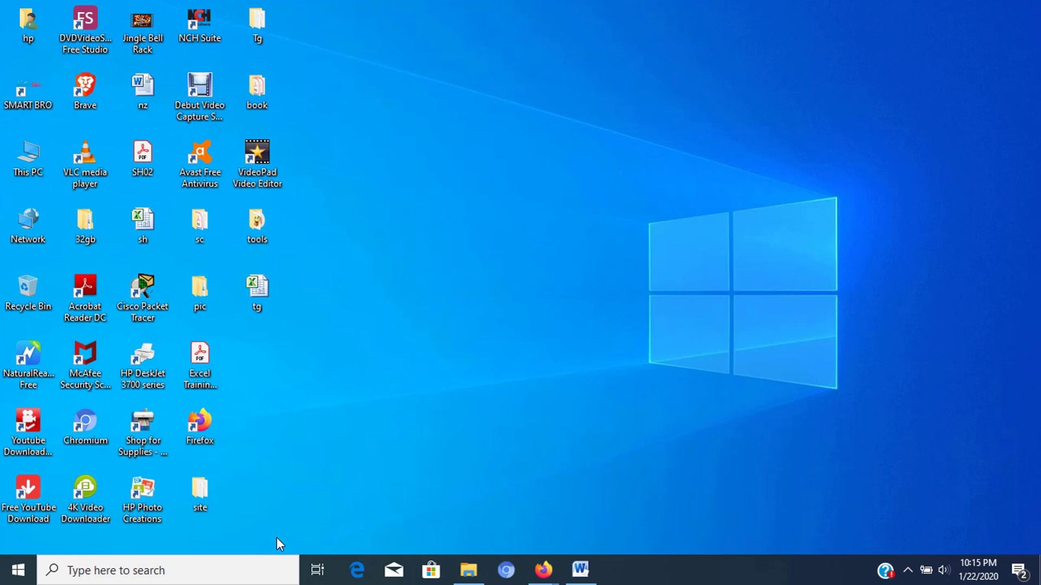
# Make High Performance the active power plan in Control Panel's Power Options.
pyautogui.click(251, 577)
pyautogui.write('contro')
pyautogui.press('Return')
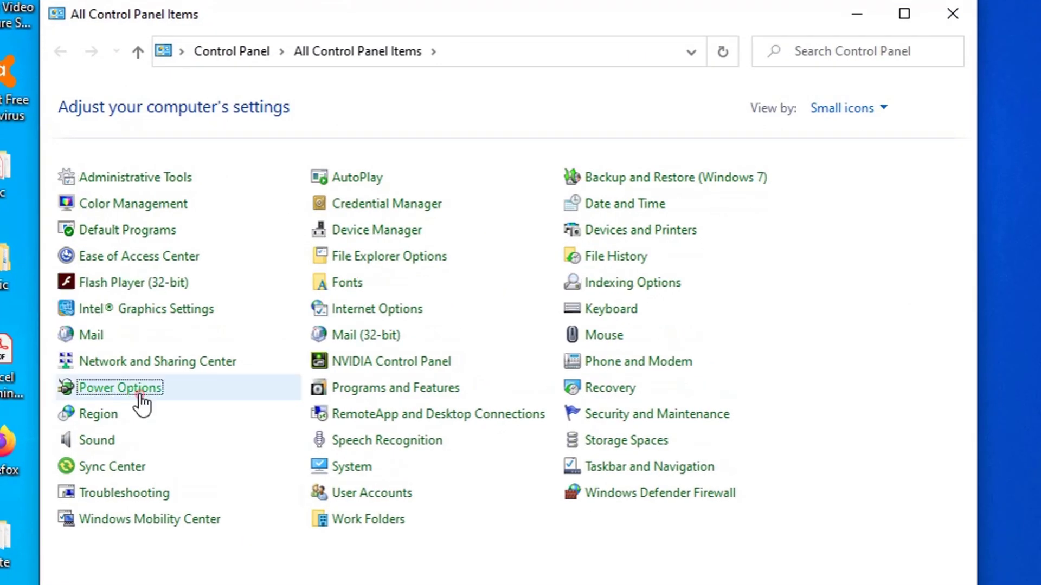
pyautogui.click(140, 394)
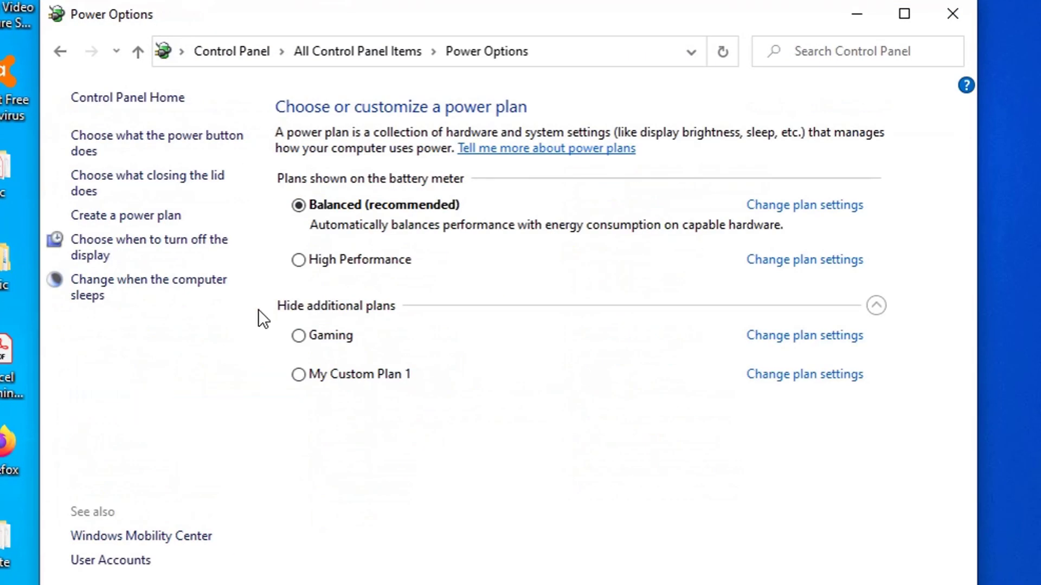
pyautogui.click(298, 259)
# Create a new power plan named Gaming-1.
pyautogui.click(149, 215)
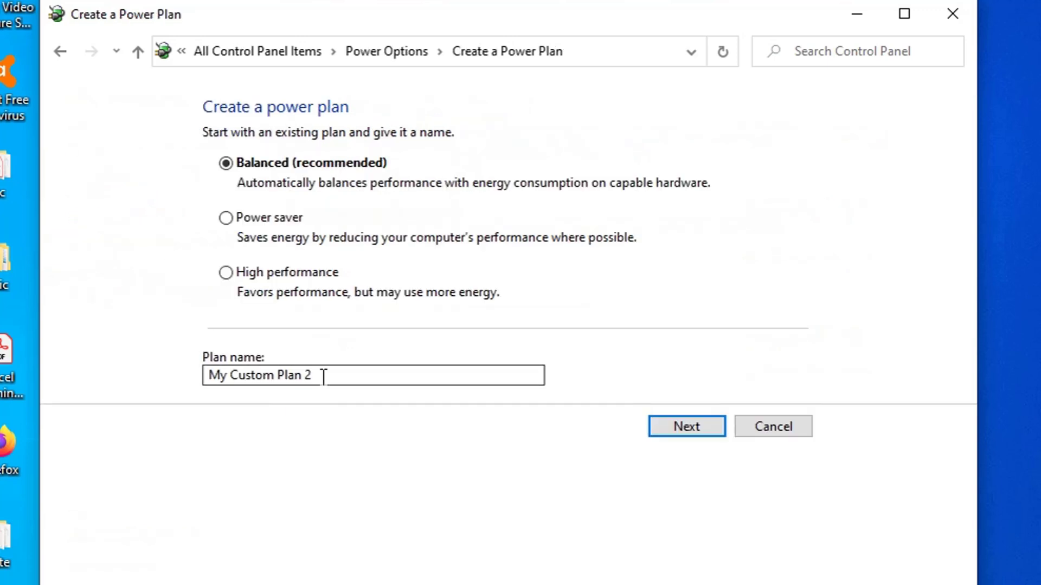
pyautogui.moveTo(322, 375); pyautogui.dragTo(211, 368)
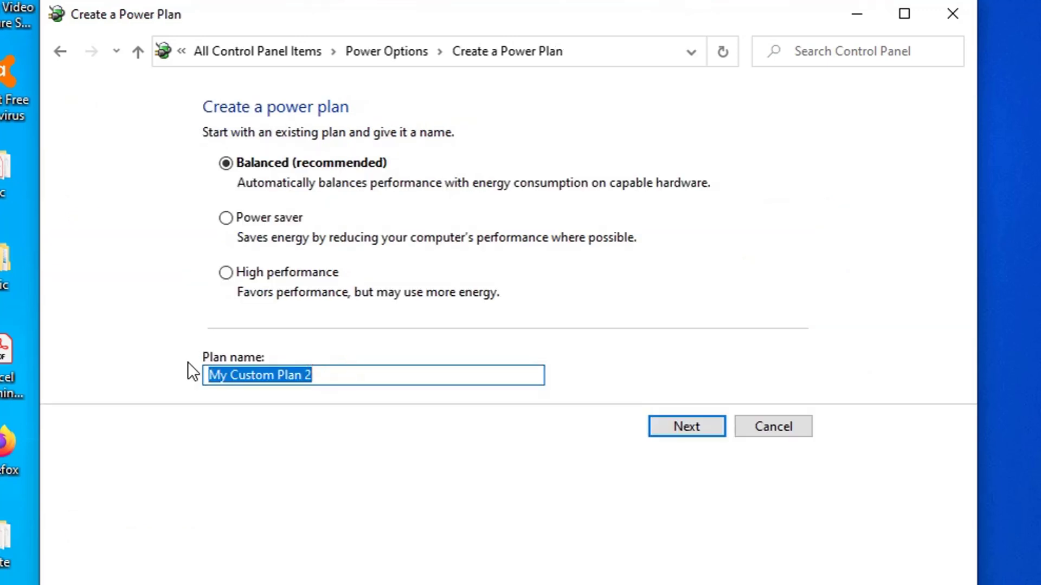
pyautogui.write('Gaming-1')
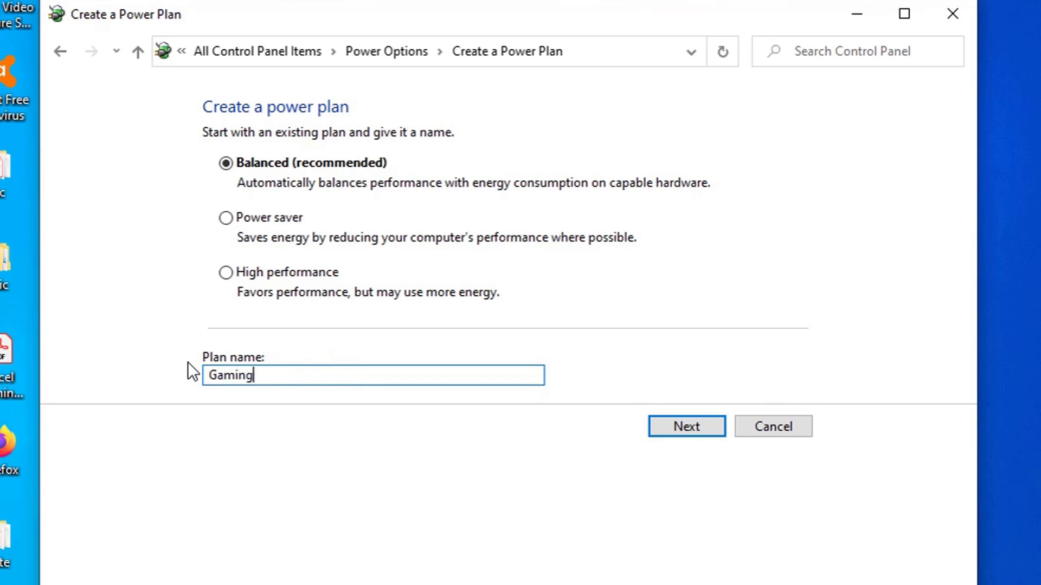
pyautogui.click(680, 427)
pyautogui.click(684, 328)
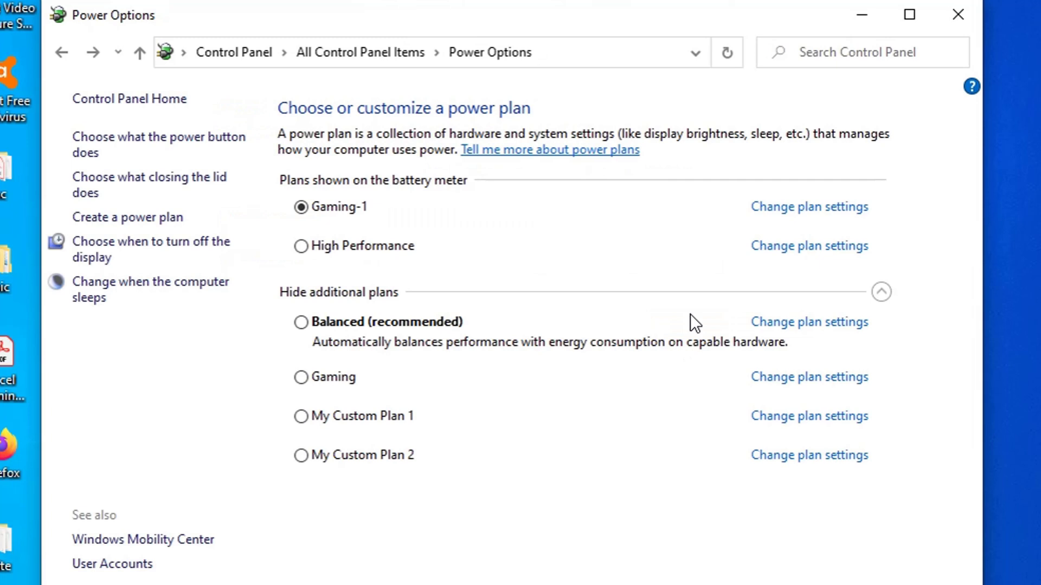
# Open Gaming-1's advanced power settings and expand the Intel(R) Graphics Power Plan setting.
pyautogui.click(756, 209)
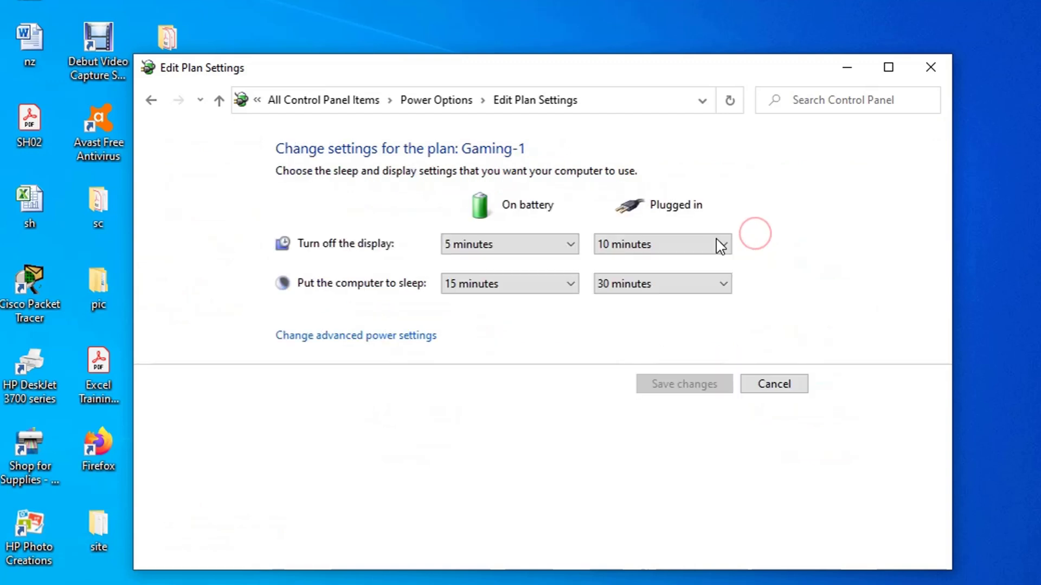
pyautogui.click(348, 337)
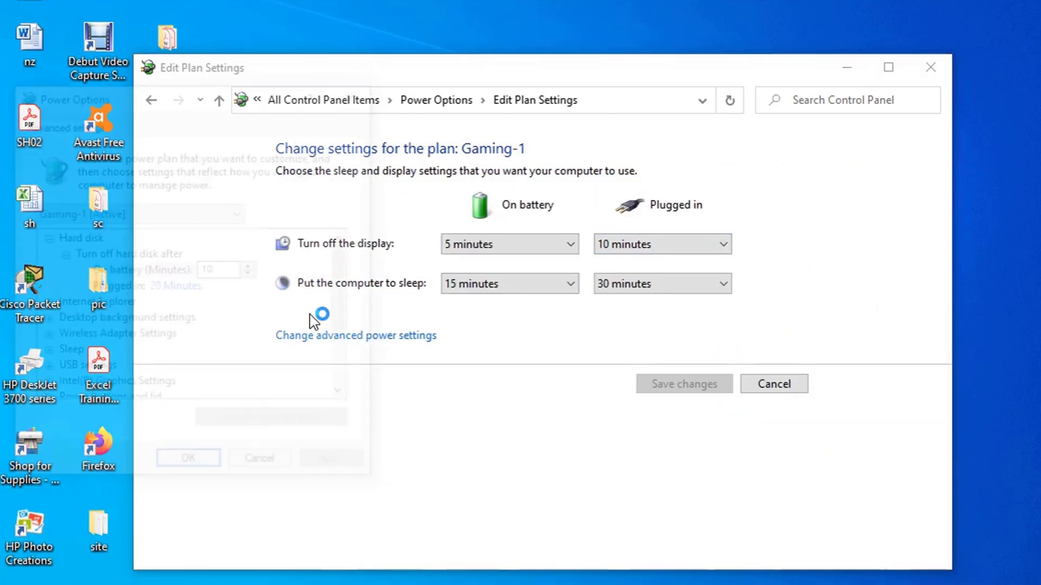
pyautogui.click(89, 382)
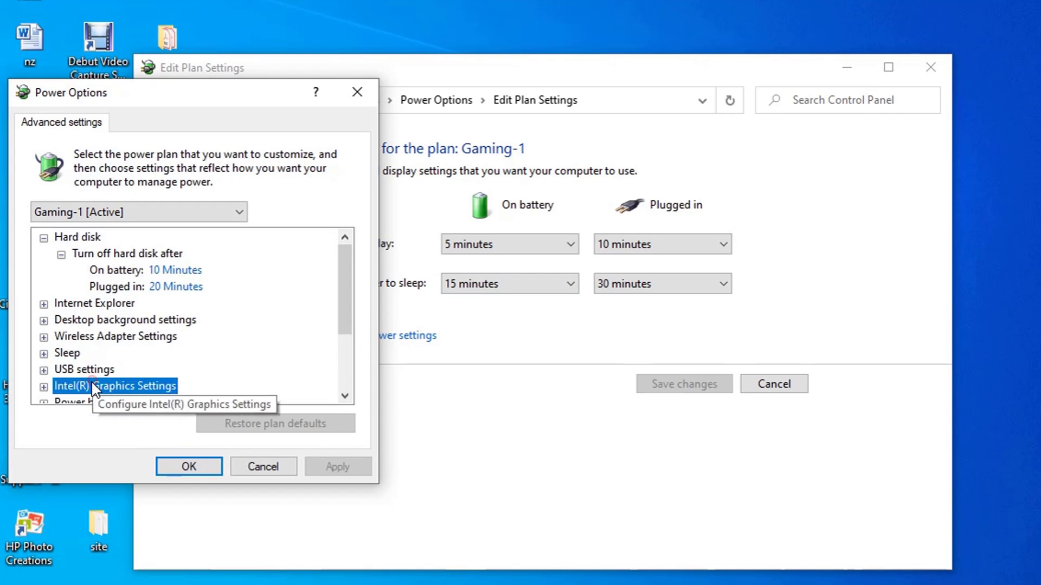
pyautogui.scroll(-2, 89, 380)
pyautogui.click(46, 289)
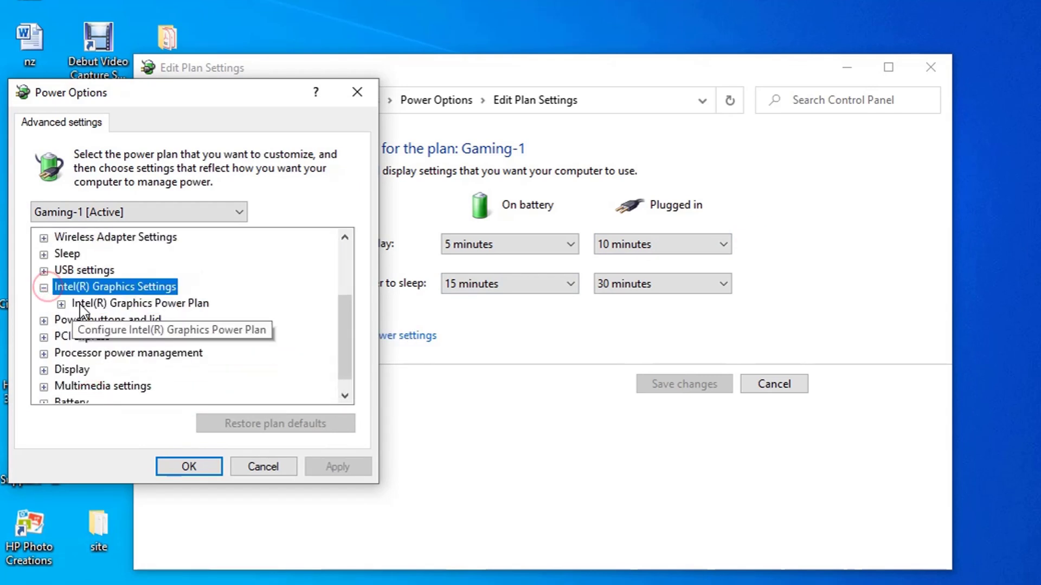
pyautogui.click(61, 304)
# Set Intel Graphics Power Plan to Maximum Performance on battery and plugged in, and apply.
pyautogui.click(170, 321)
pyautogui.click(196, 322)
pyautogui.click(201, 361)
pyautogui.click(172, 337)
pyautogui.click(184, 338)
pyautogui.click(207, 375)
pyautogui.click(332, 468)
pyautogui.click(209, 468)
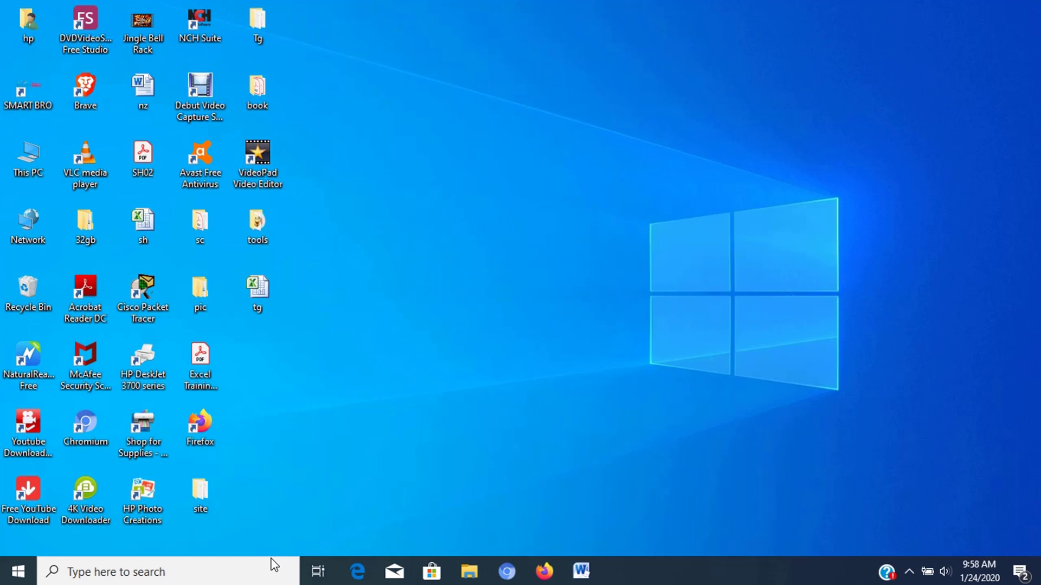
# Go from Settings' System > About page through System info to Advanced system settings.
pyautogui.click(271, 564)
pyautogui.write('settings')
pyautogui.press('Return')
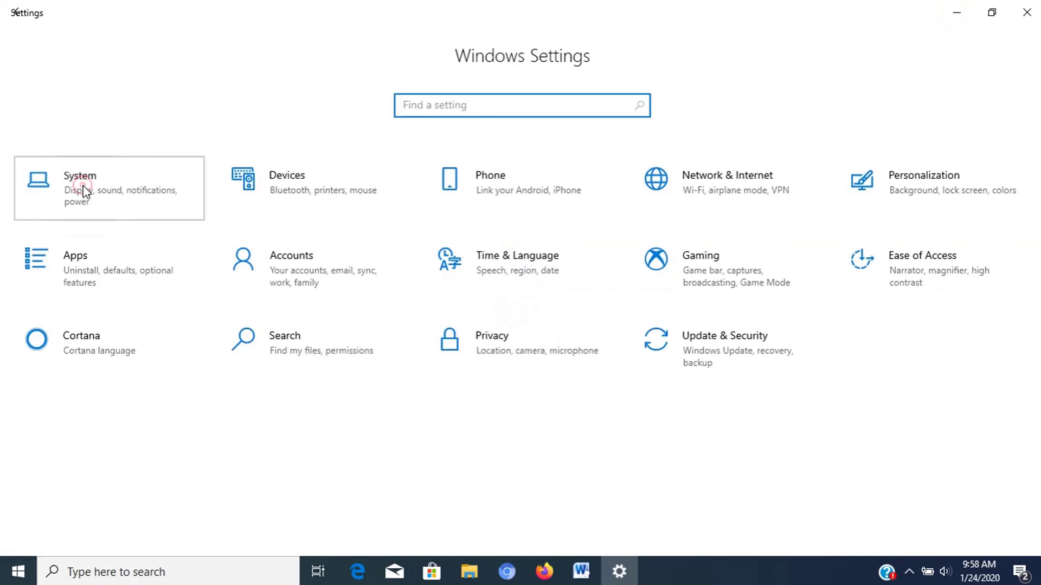
pyautogui.click(84, 190)
pyautogui.scroll(-3, 82, 379)
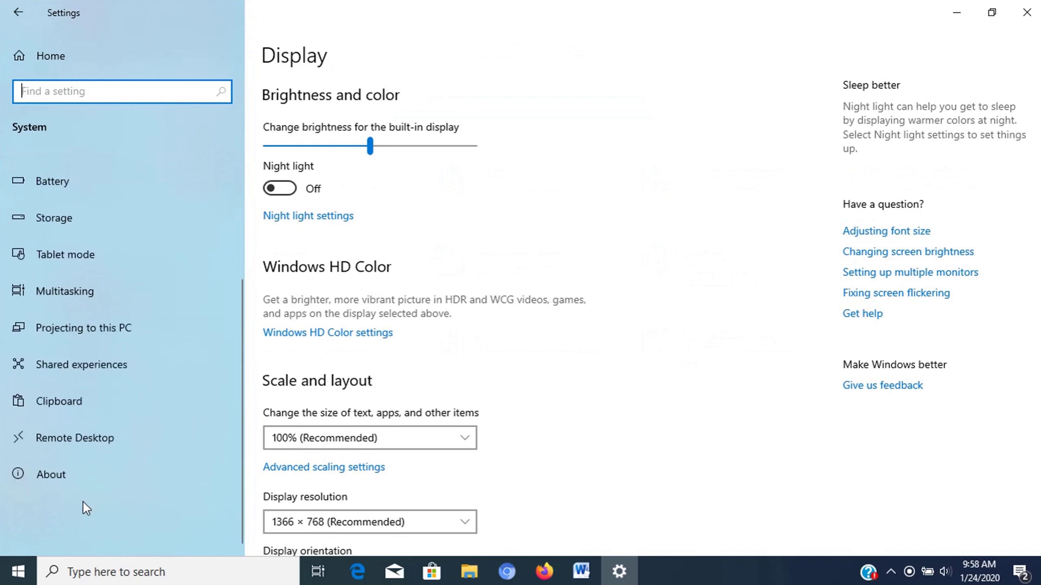
pyautogui.click(73, 474)
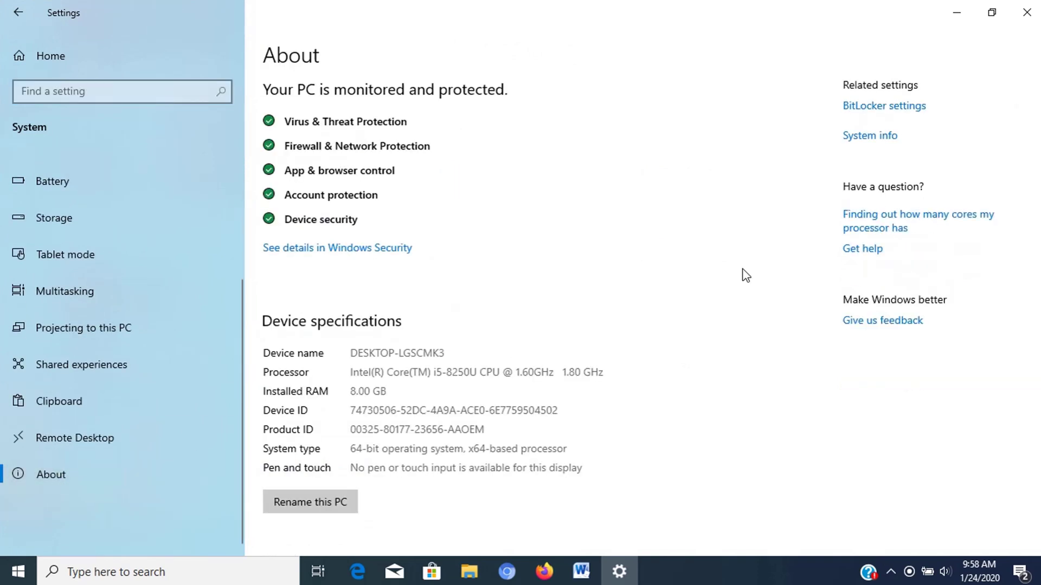
pyautogui.click(858, 136)
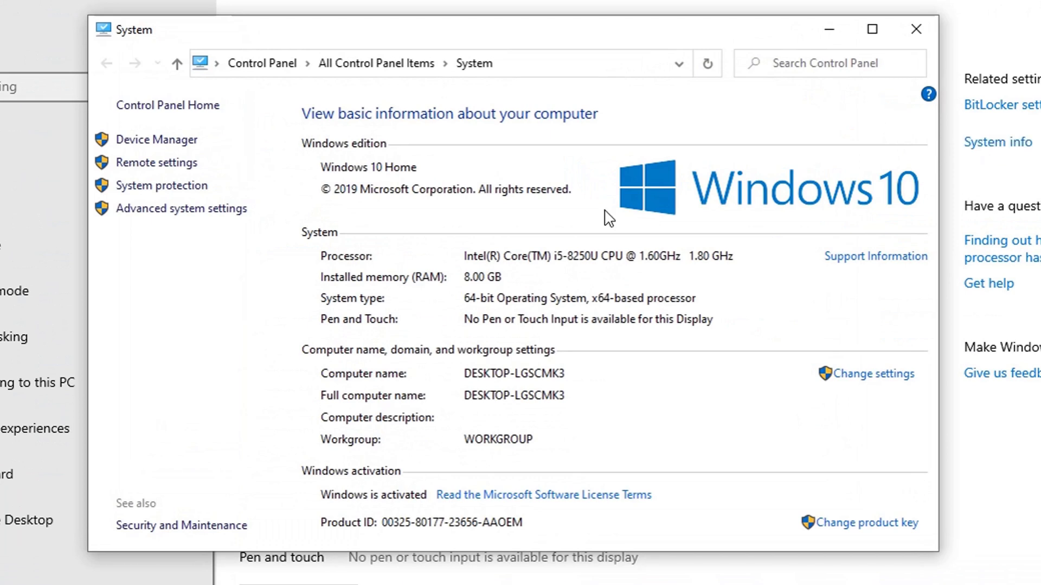
pyautogui.click(201, 209)
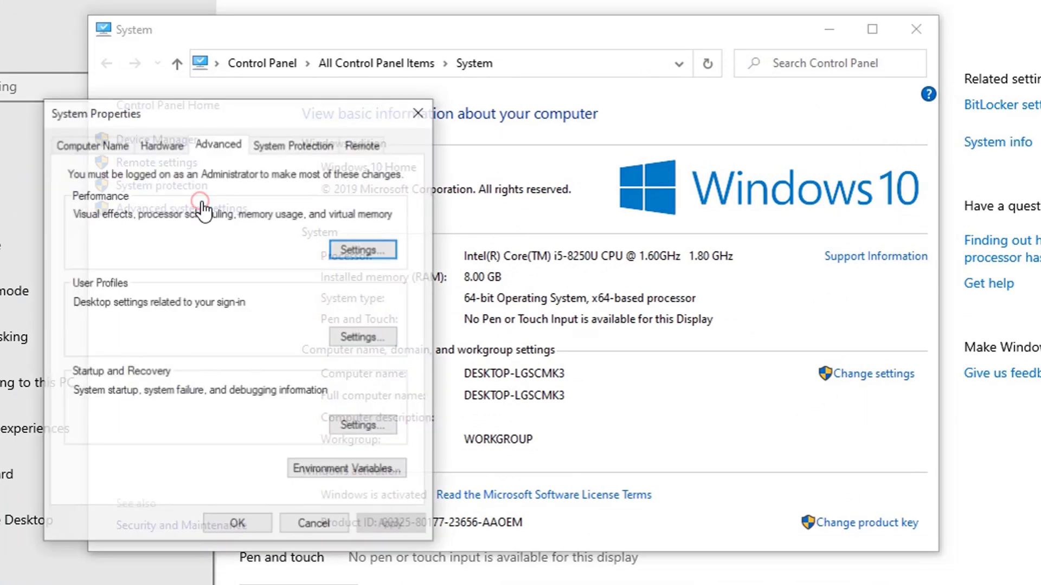
# Set visual effects to Adjust for best performance and processor scheduling to Programs, applying both.
pyautogui.click(351, 250)
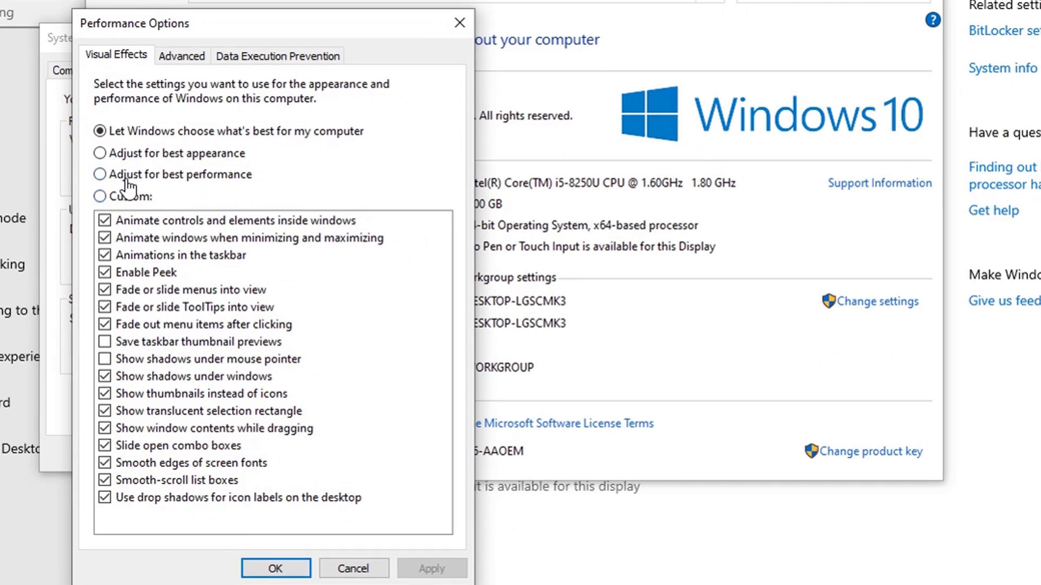
pyautogui.click(112, 176)
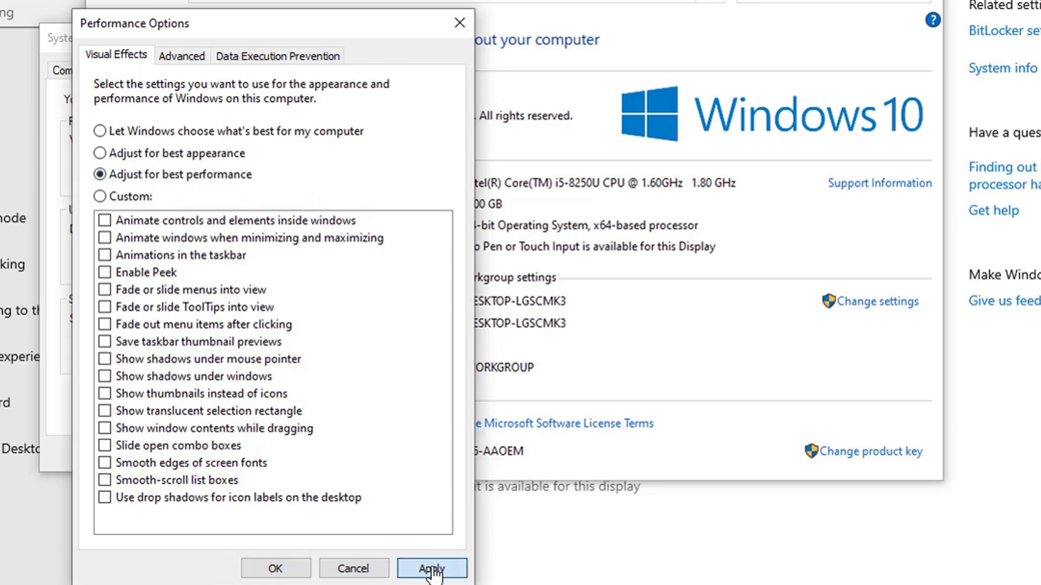
pyautogui.click(428, 569)
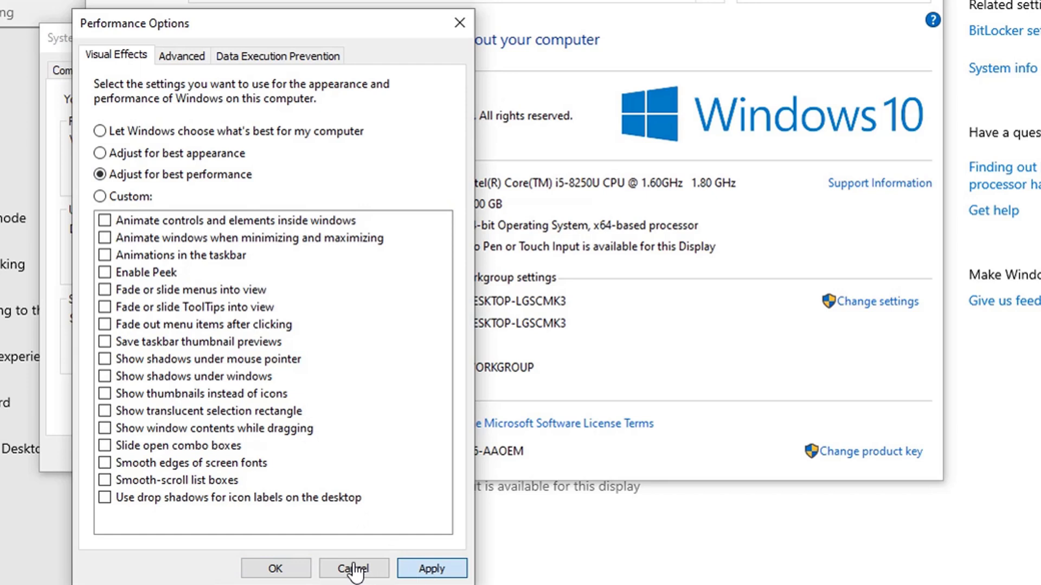
pyautogui.click(187, 60)
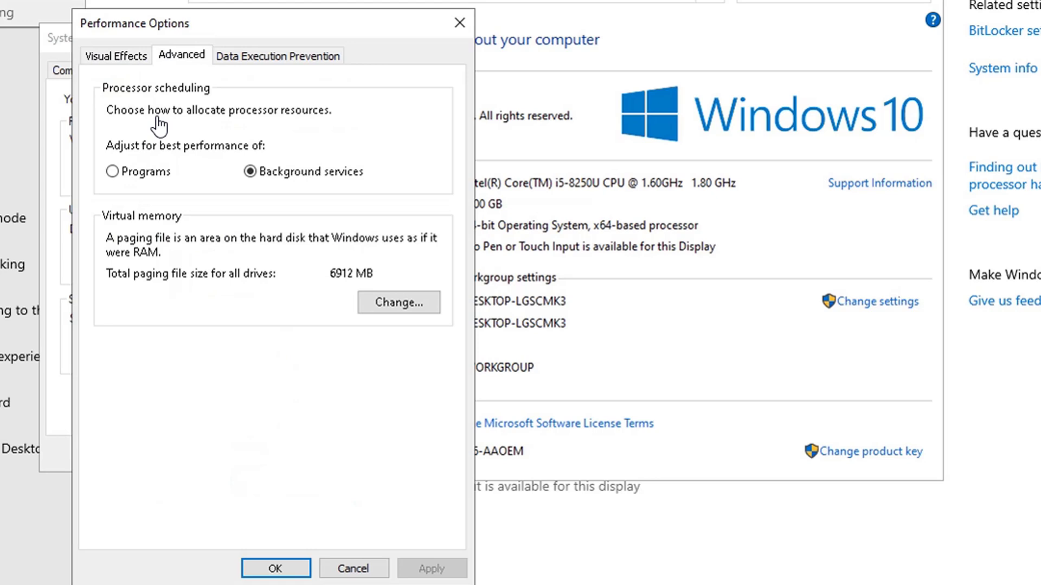
pyautogui.click(144, 172)
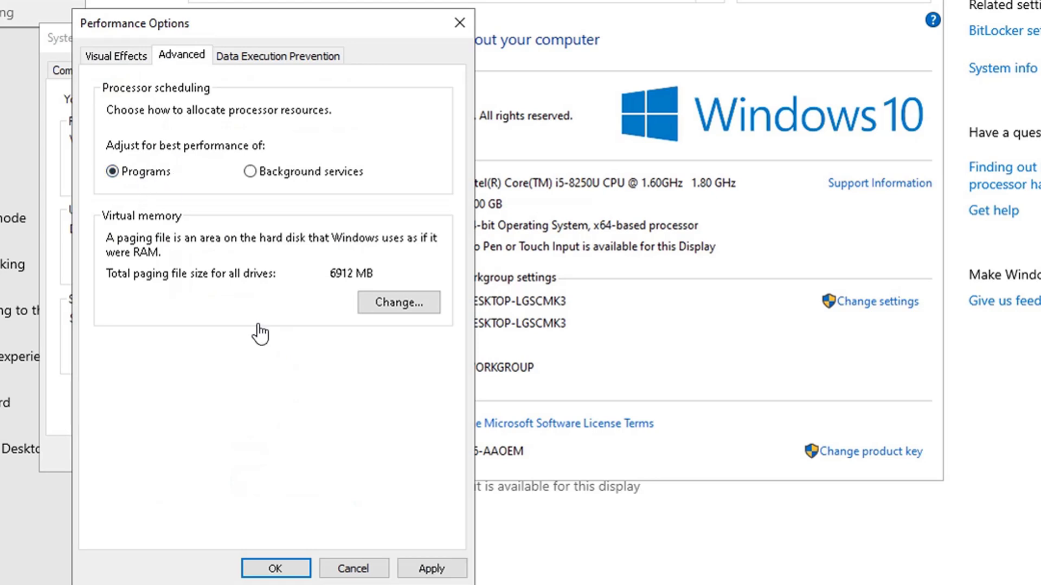
pyautogui.click(432, 570)
pyautogui.click(275, 569)
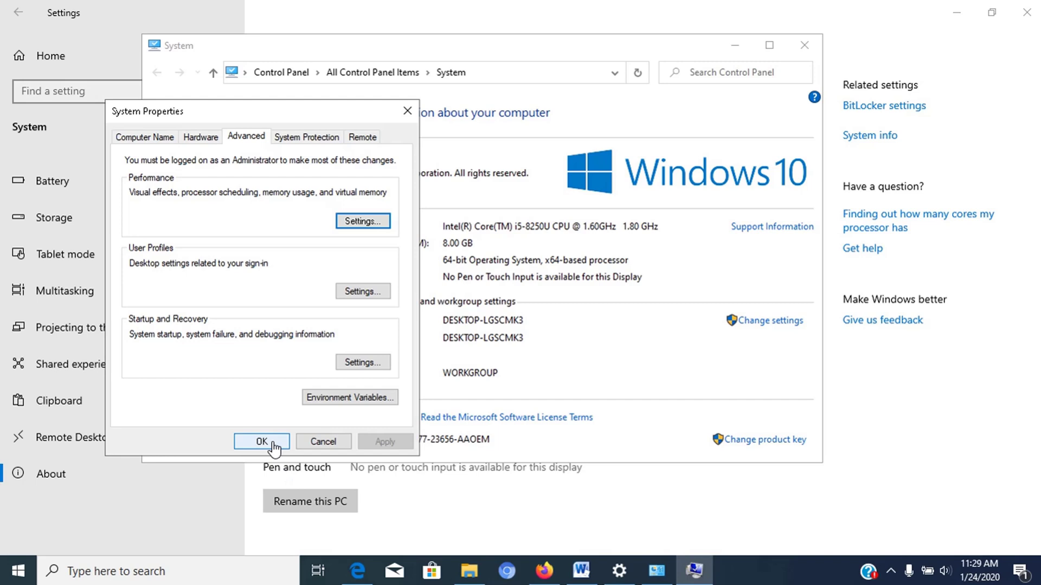
# Close System Properties and the System window, then reopen the Settings app.
pyautogui.click(262, 441)
pyautogui.click(802, 45)
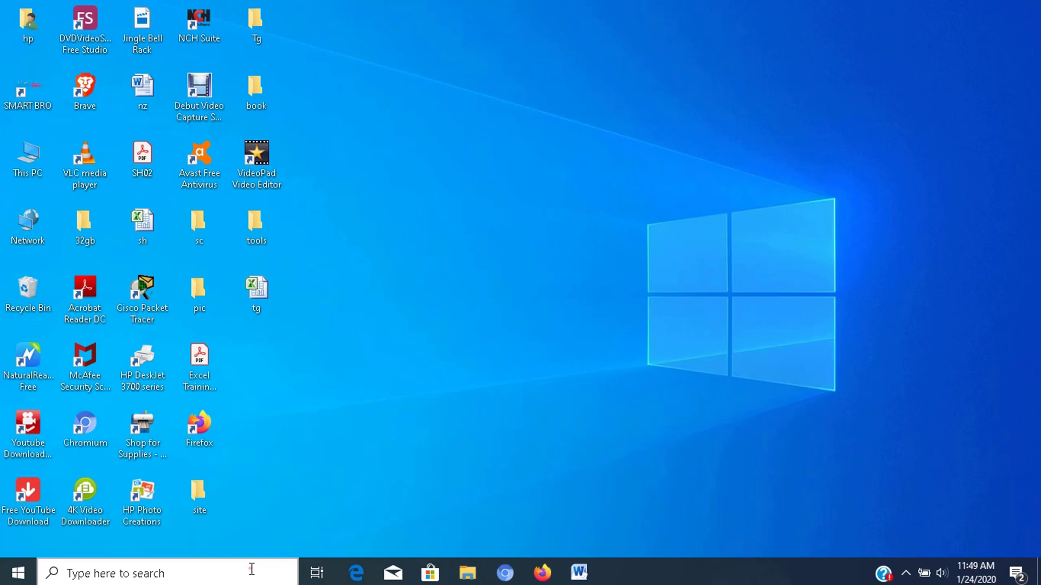
pyautogui.click(252, 569)
pyautogui.write('sett')
pyautogui.press('Return')
# Turn Transparency effects off under Personalization > Colors and close Settings.
pyautogui.click(912, 192)
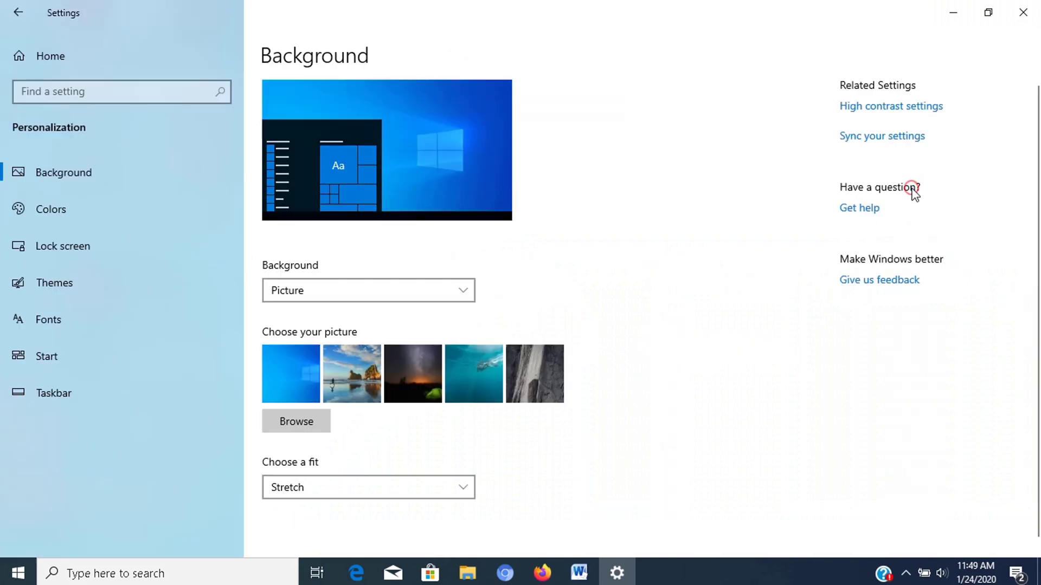
pyautogui.click(82, 210)
pyautogui.scroll(-1, 443, 421)
pyautogui.scroll(-3, 444, 420)
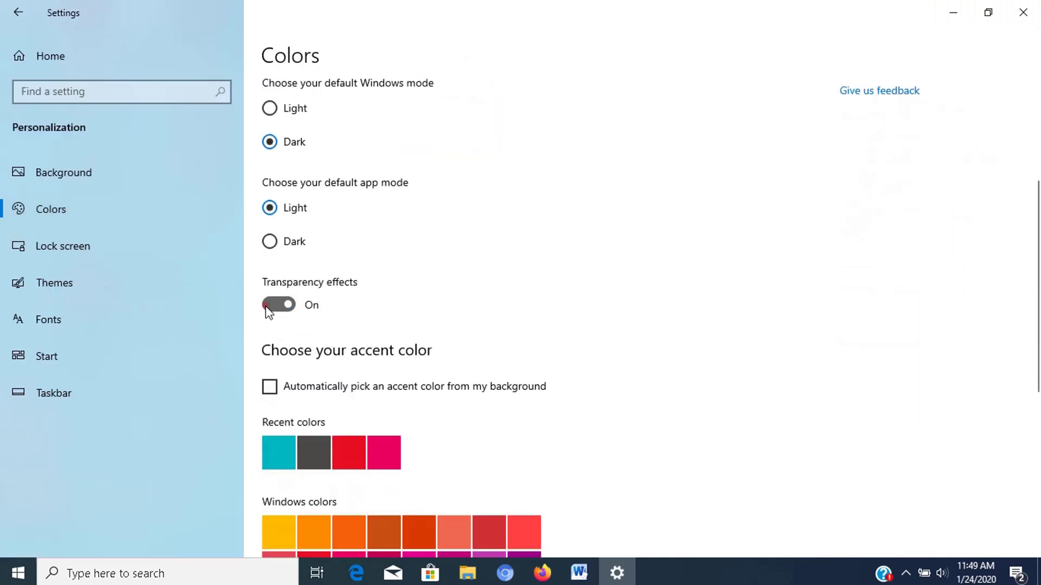
pyautogui.click(266, 305)
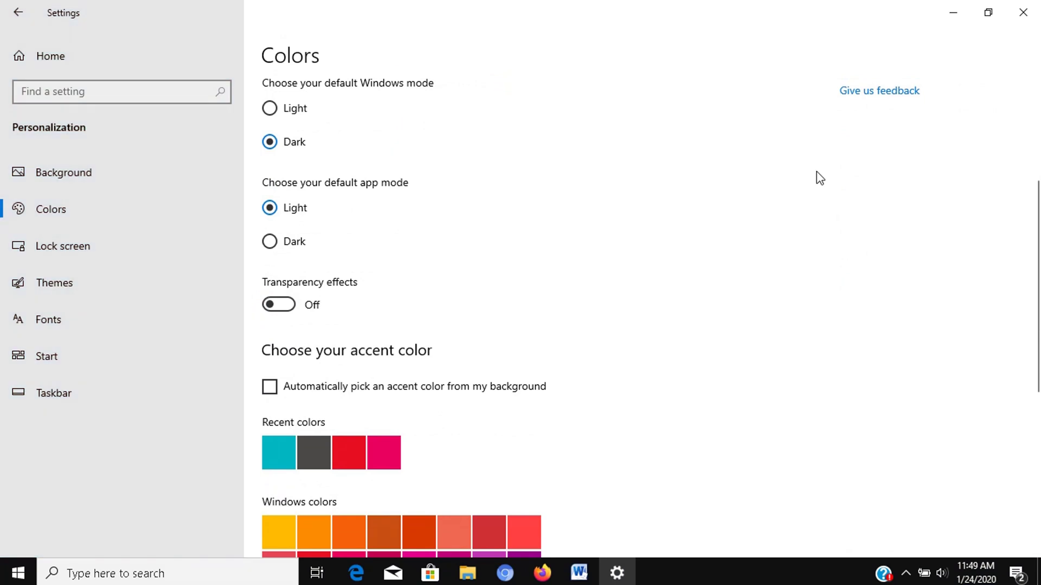
pyautogui.click(1023, 12)
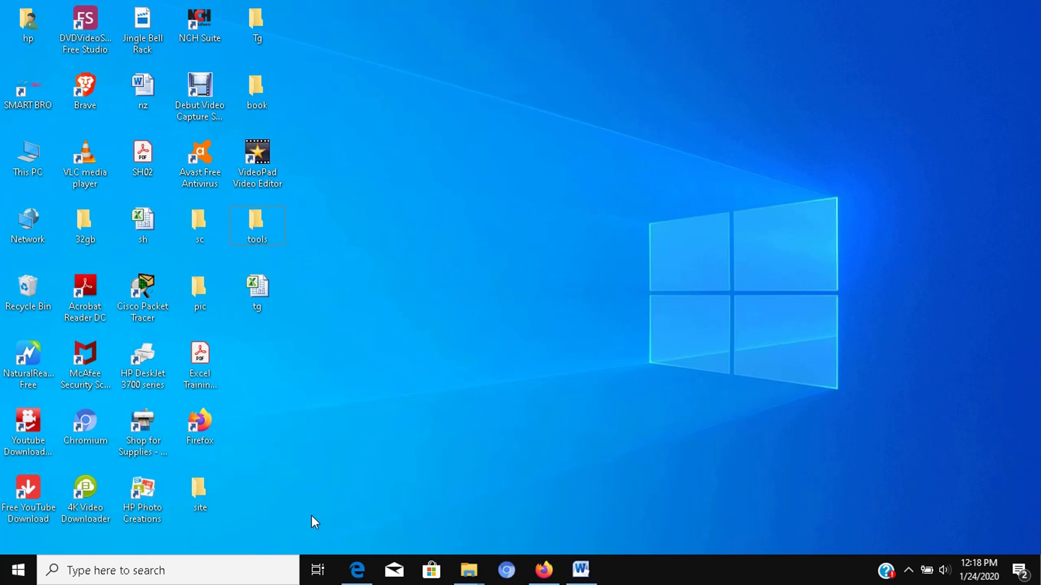
# Reach System Properties via Settings > System > About > System info > Advanced system settings.
pyautogui.click(246, 564)
pyautogui.write('settings')
pyautogui.press('Return')
pyautogui.click(92, 196)
pyautogui.click(93, 196)
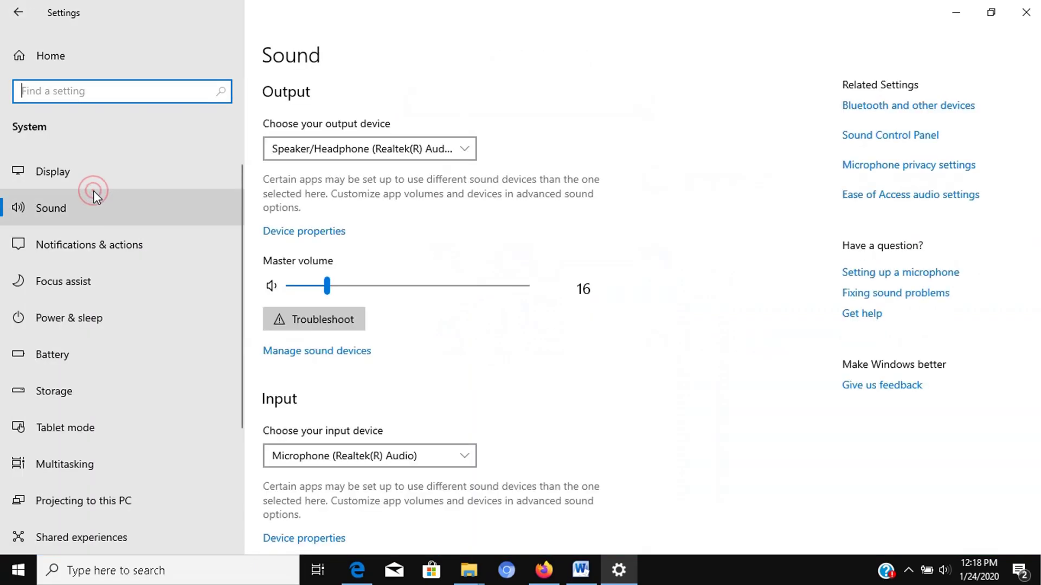
pyautogui.scroll(-3, 73, 476)
pyautogui.click(69, 468)
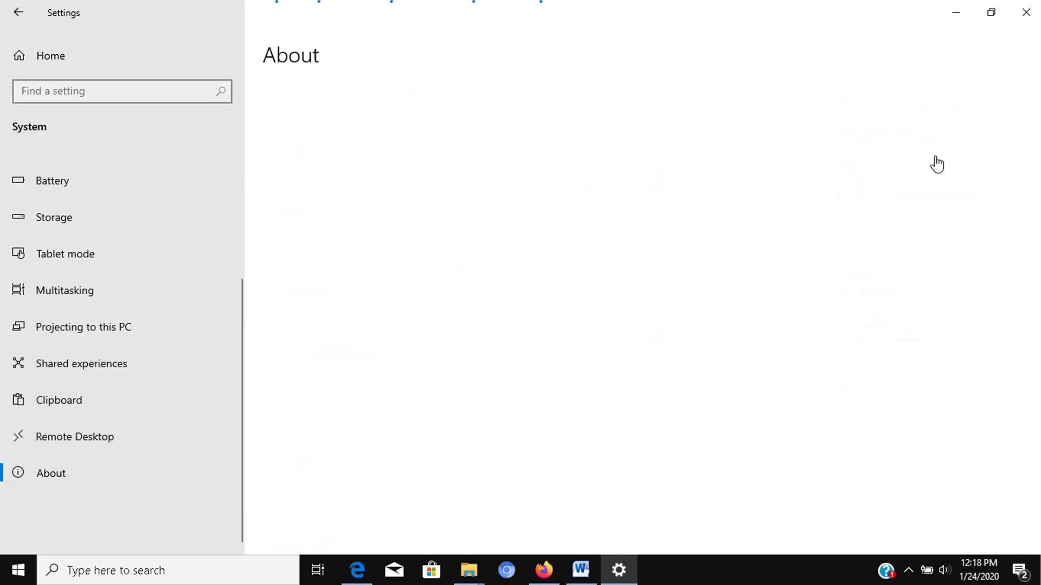
pyautogui.scroll(-3, 779, 255)
pyautogui.scroll(3, 840, 114)
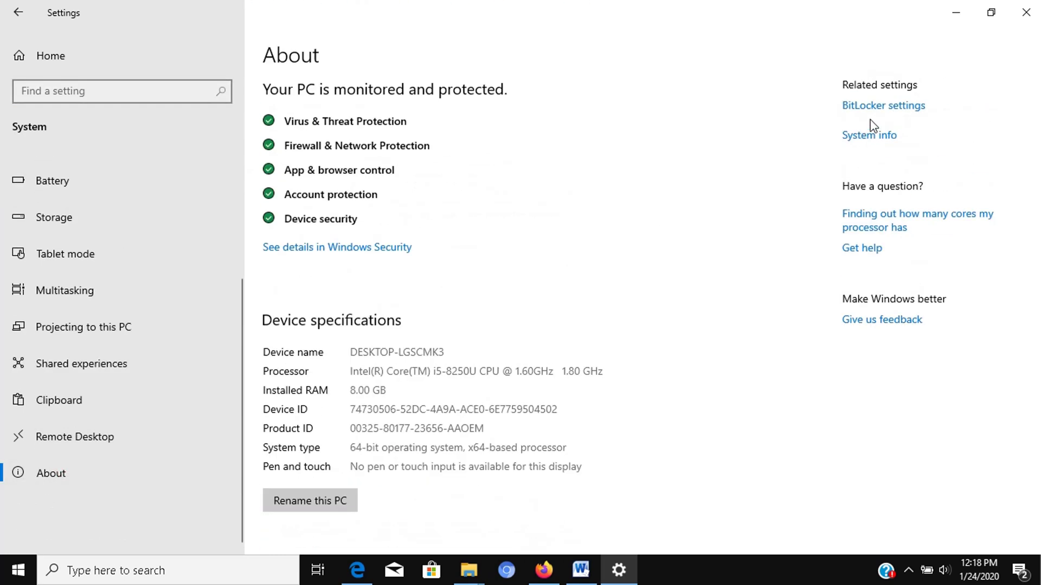
pyautogui.click(869, 136)
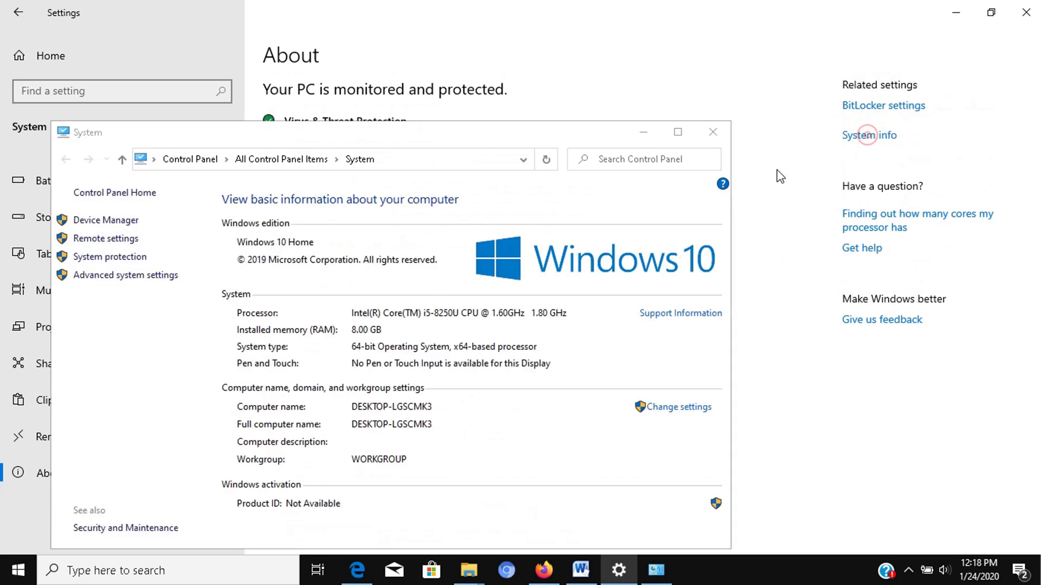
pyautogui.click(120, 275)
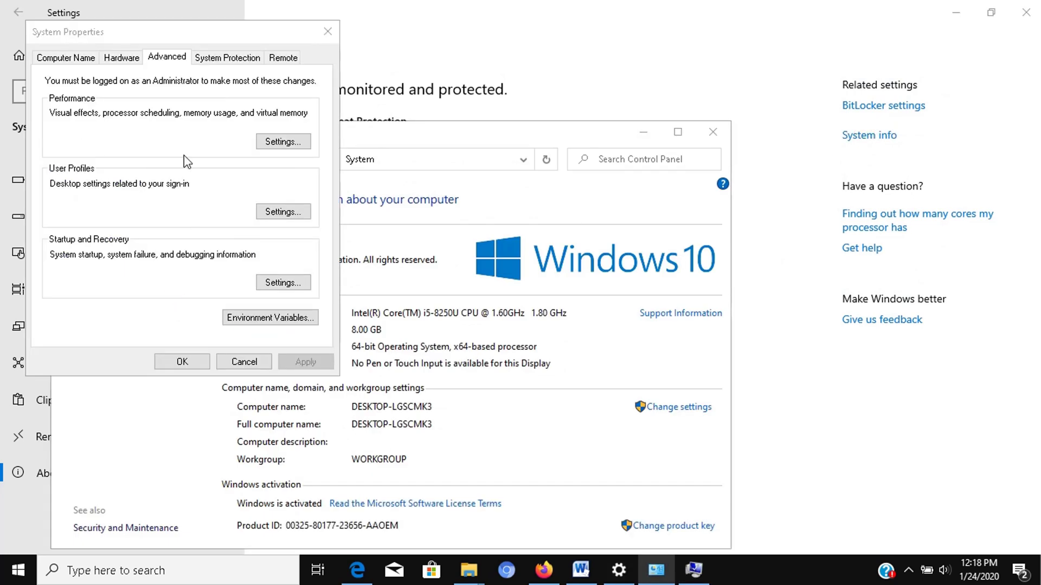
pyautogui.click(165, 59)
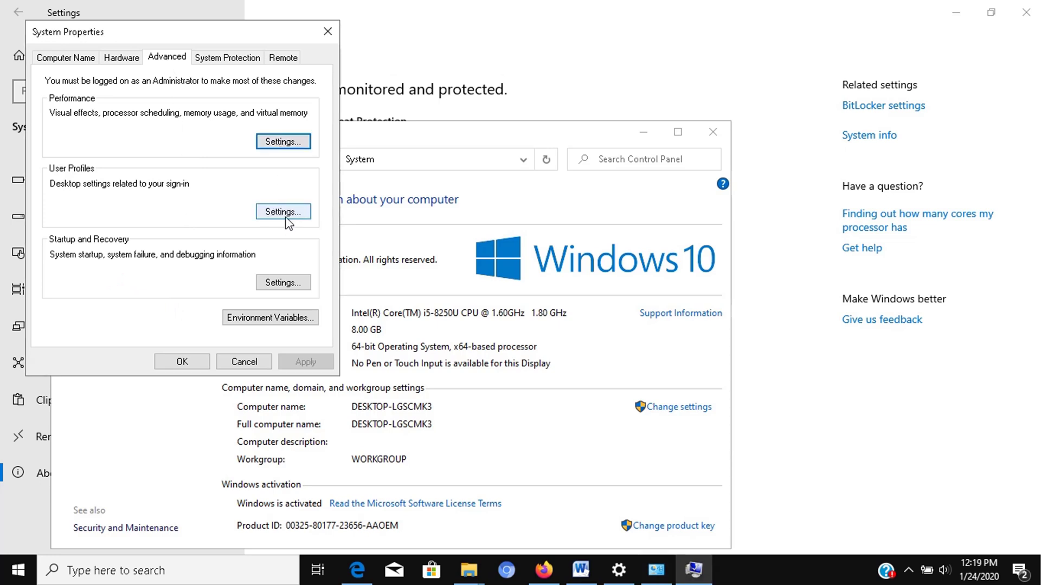
# Open the Virtual Memory dialog from Performance Options' Advanced tab.
pyautogui.click(280, 143)
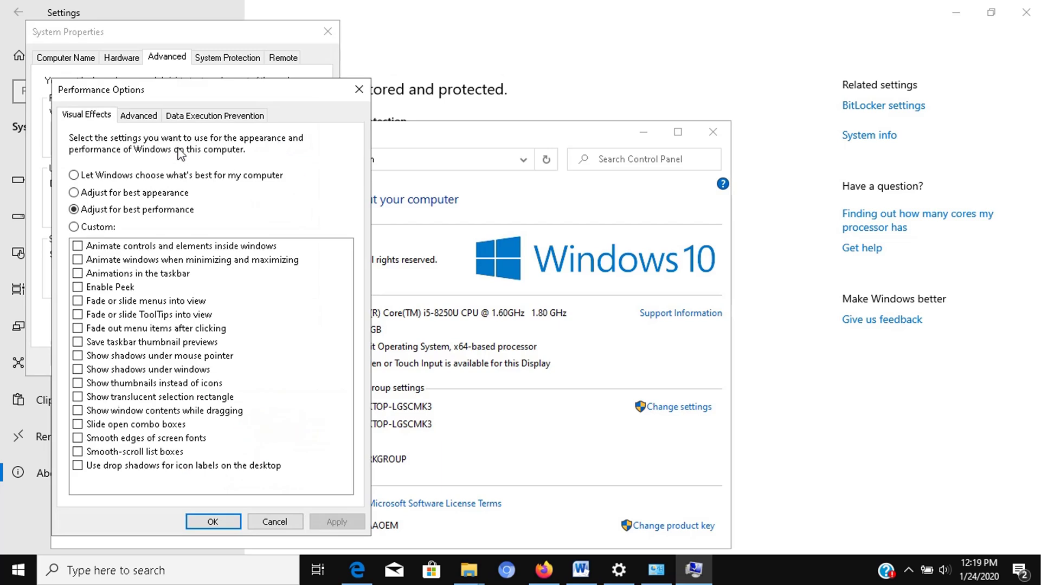
pyautogui.click(149, 121)
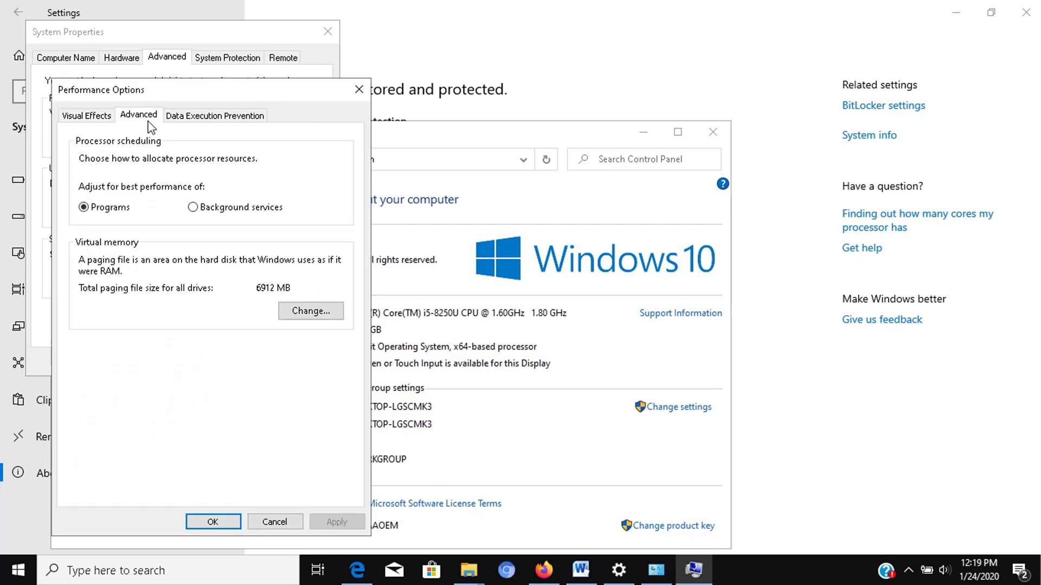
pyautogui.click(297, 310)
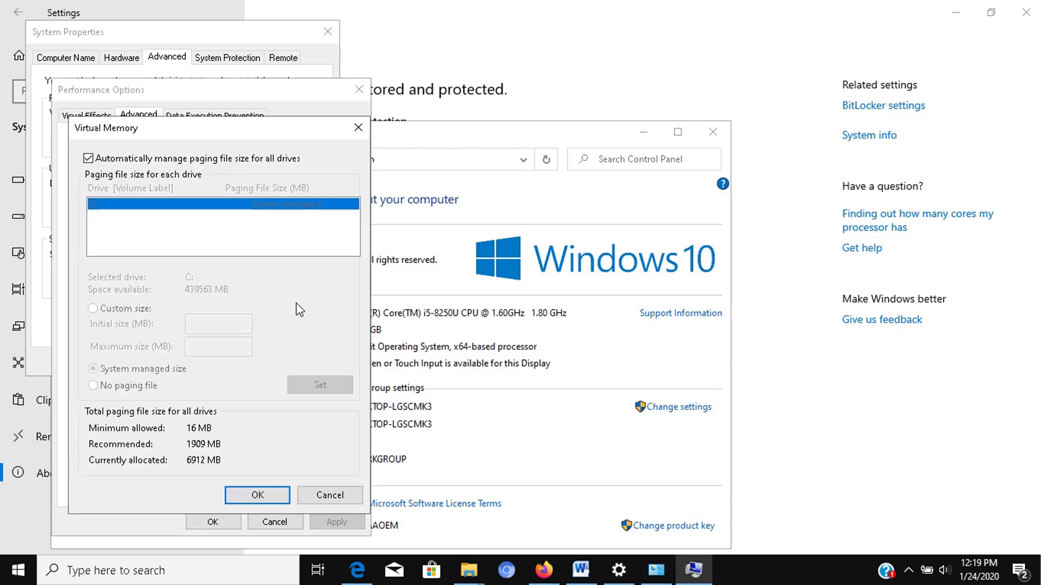
# Replace automatic paging file management with a custom 12000–24000 MB size on C:.
pyautogui.click(88, 158)
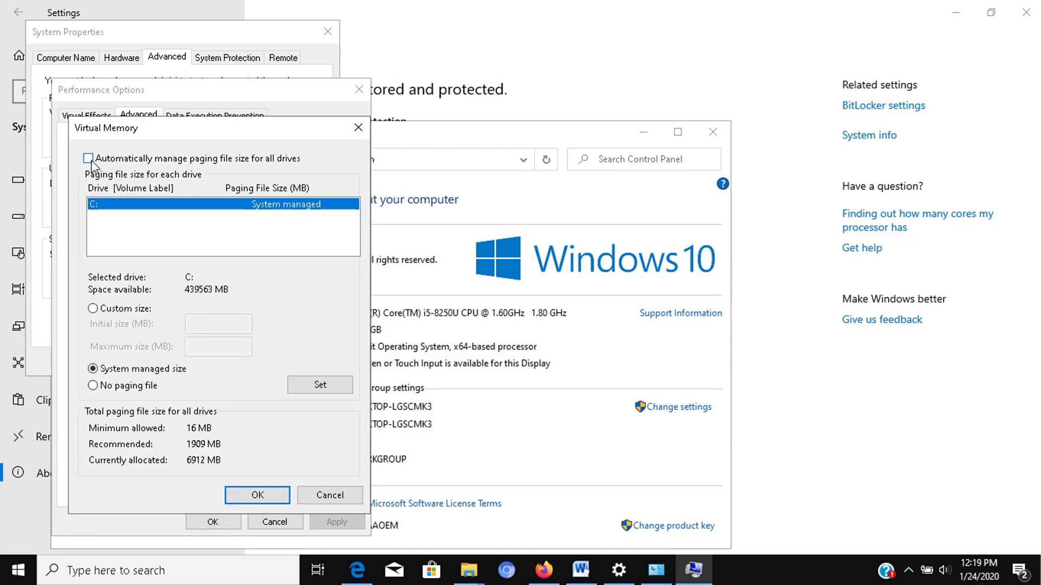
pyautogui.click(94, 308)
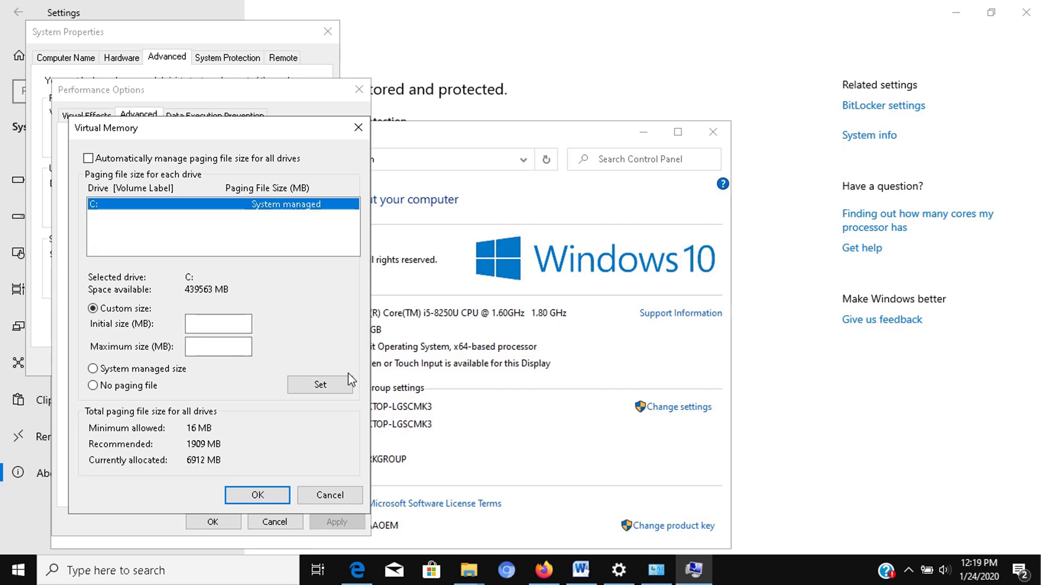
pyautogui.click(396, 369)
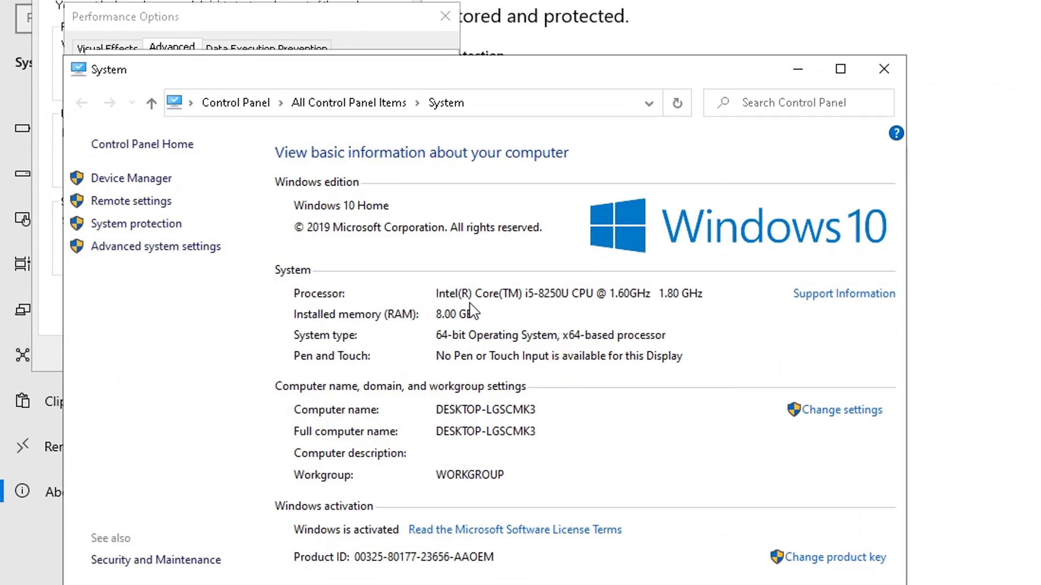
pyautogui.hotkey('alt', 'Tab')
pyautogui.click(286, 309)
pyautogui.write('12000')
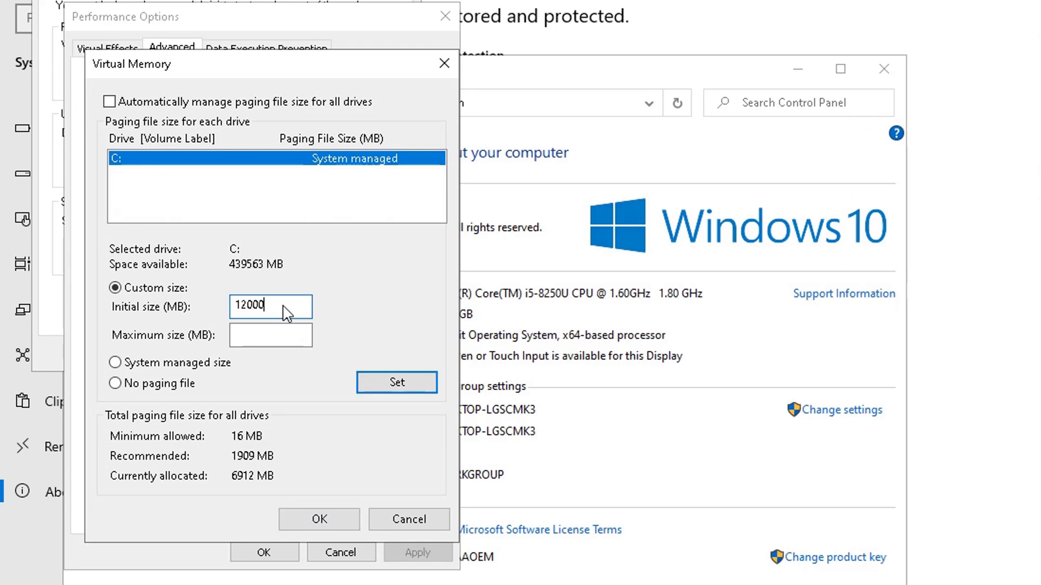
pyautogui.press('Tab')
pyautogui.write('24000')
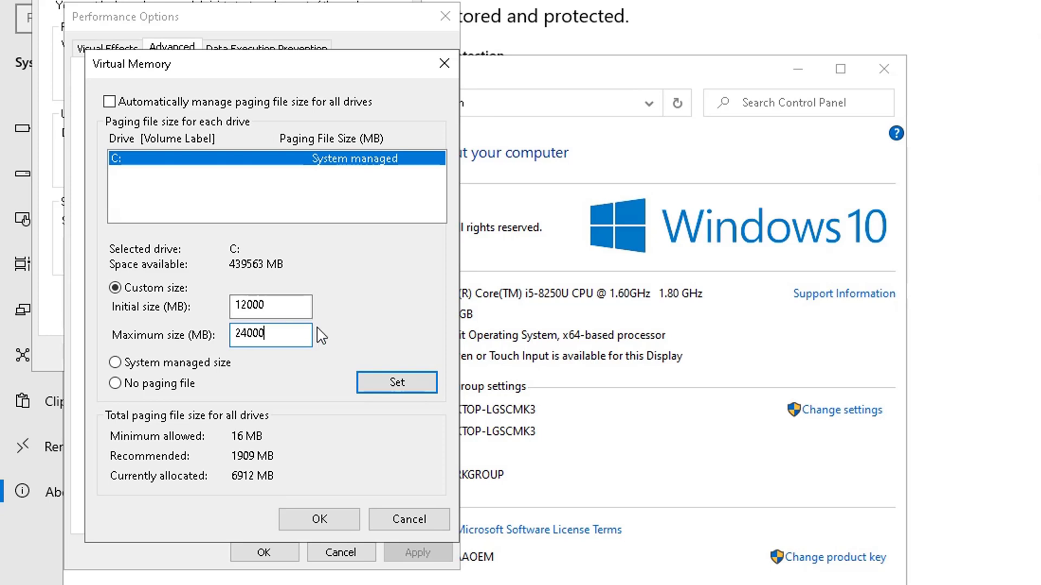
pyautogui.click(397, 384)
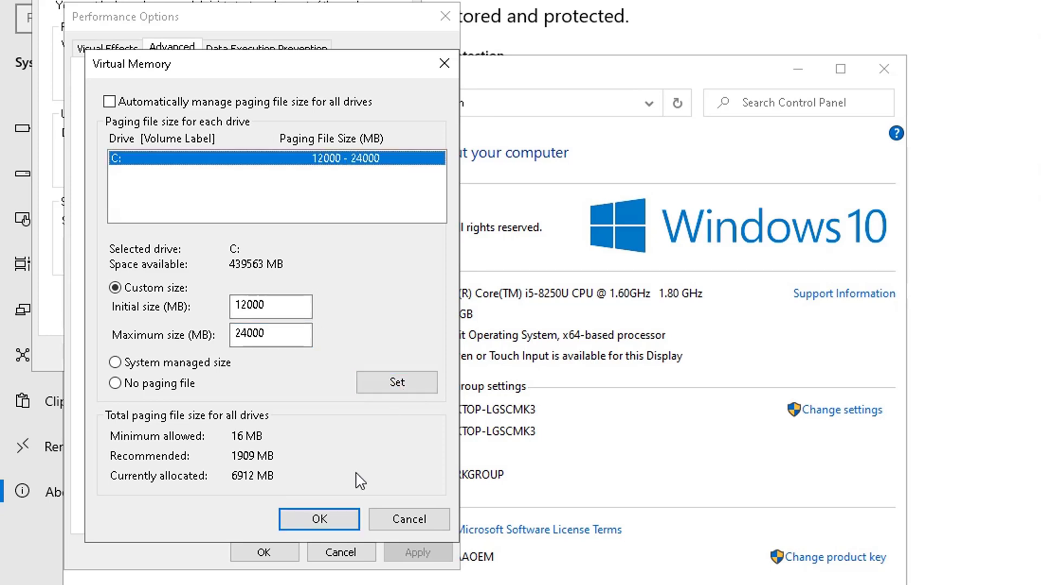
pyautogui.click(320, 520)
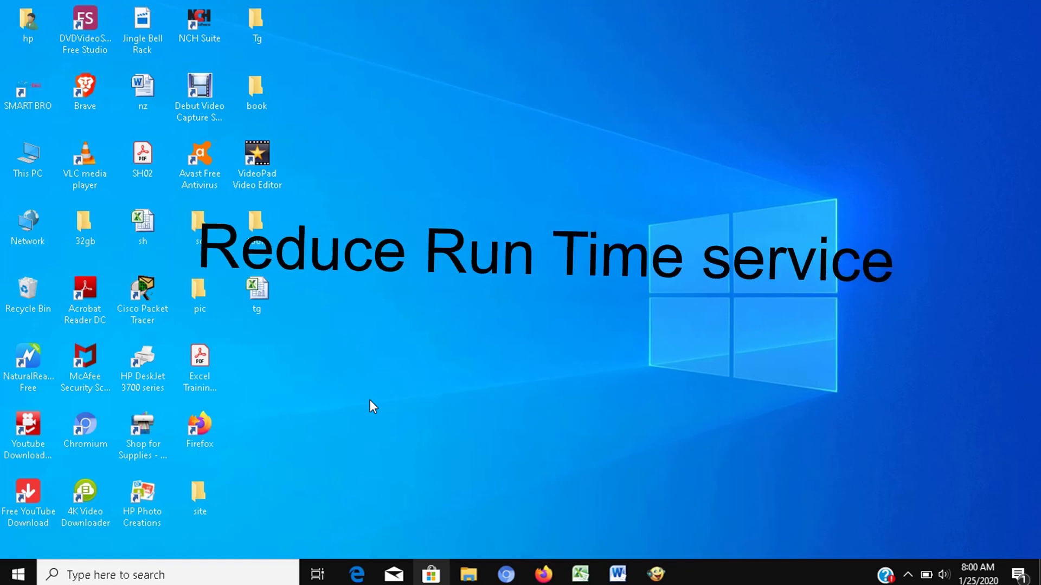
# Launch msconfig and show only non-Microsoft services on the Services tab.
pyautogui.click(253, 564)
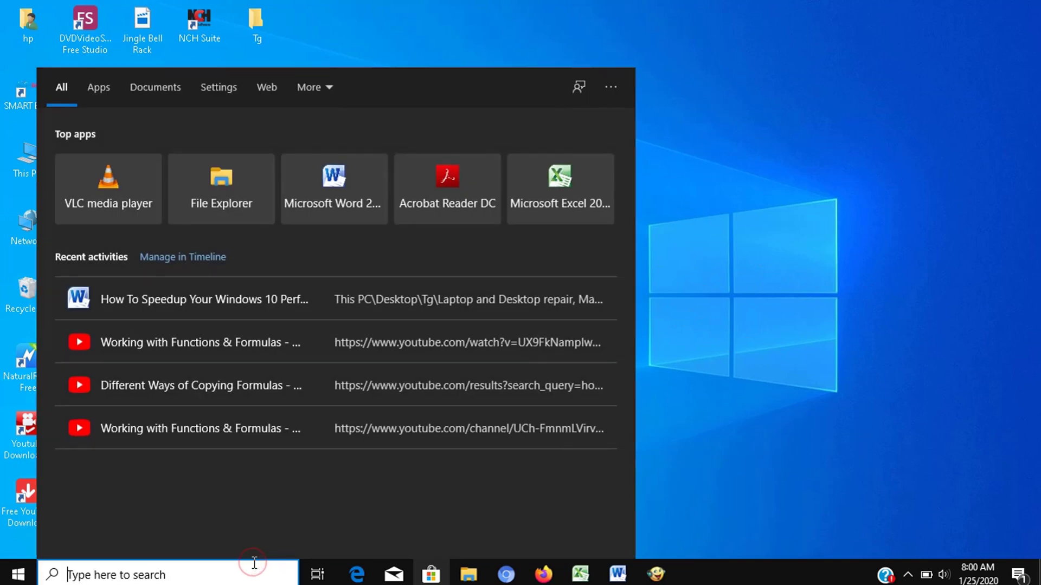
pyautogui.write('msconfig')
pyautogui.press('Return')
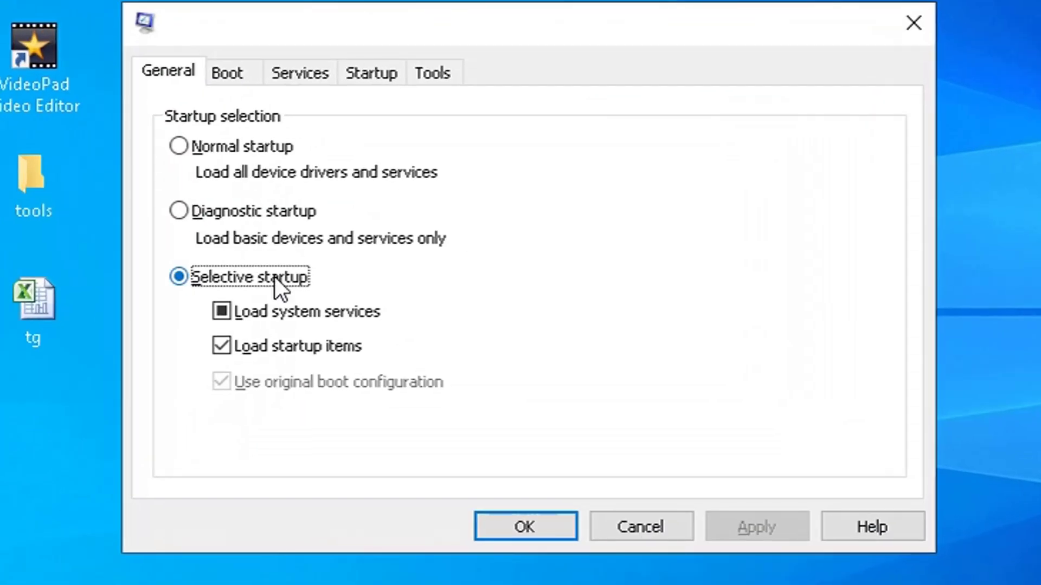
pyautogui.click(303, 76)
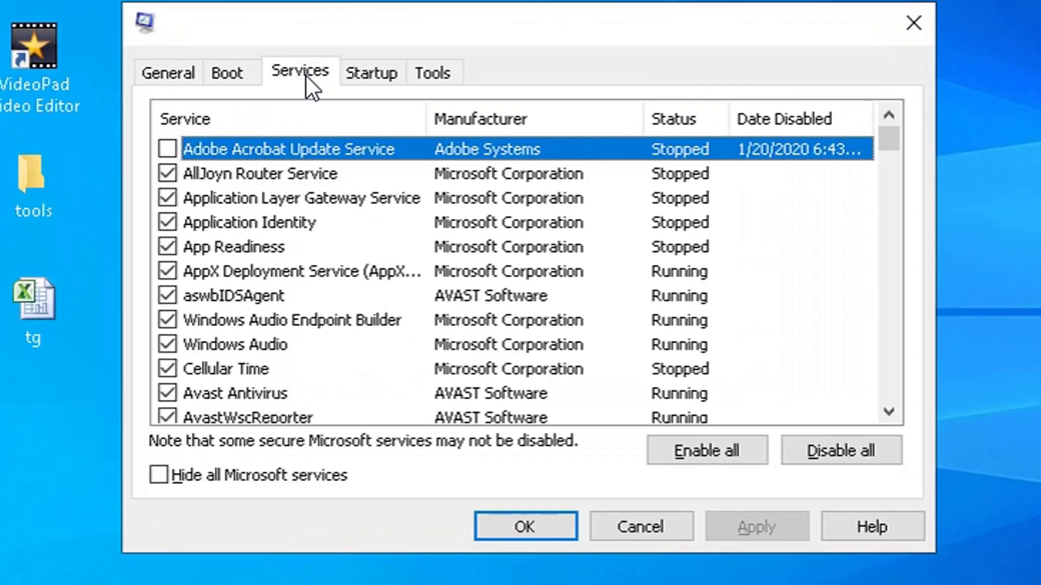
pyautogui.scroll(-13, 512, 266)
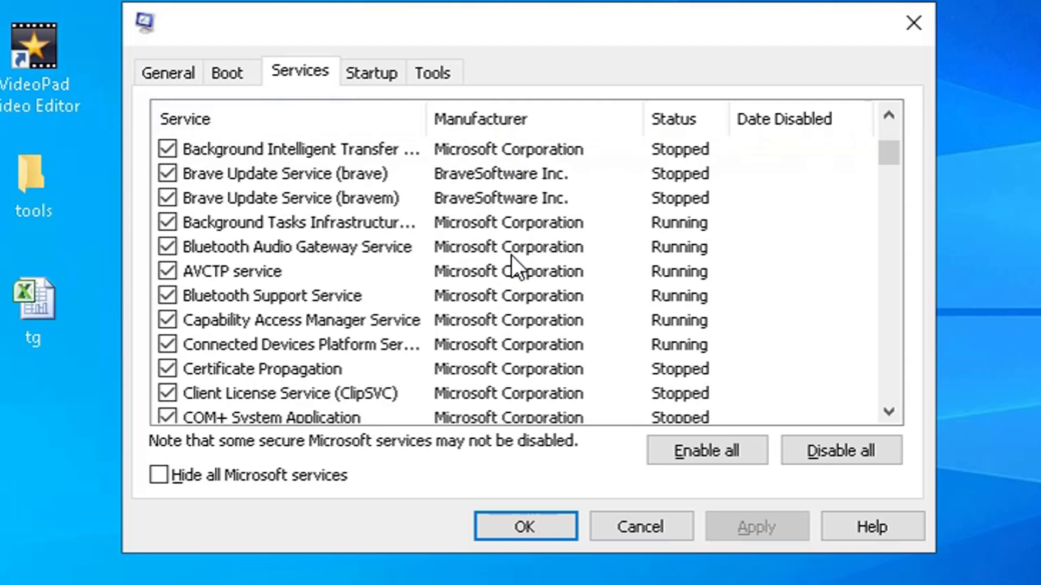
pyautogui.scroll(-15, 513, 257)
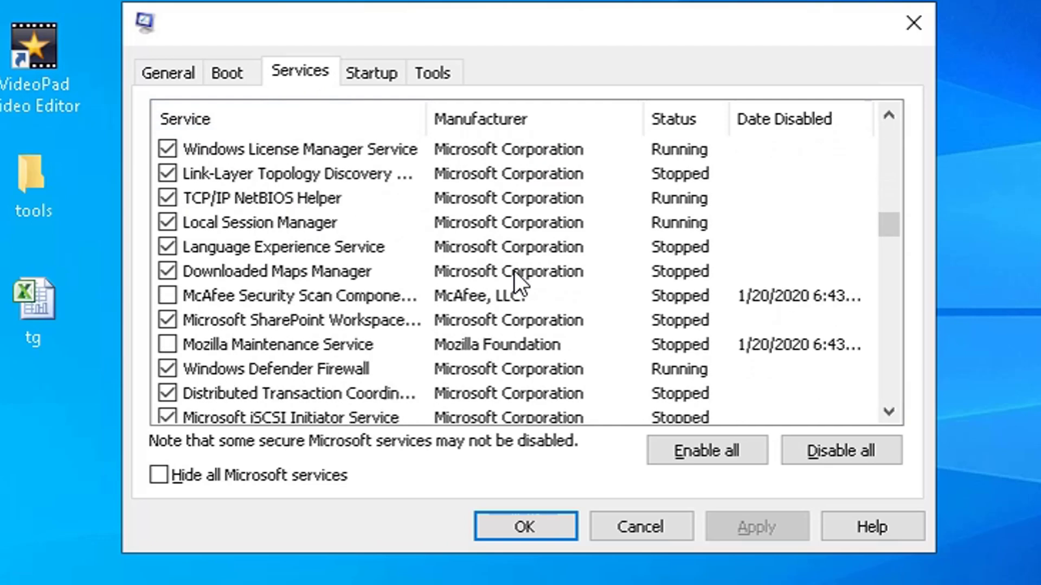
pyautogui.scroll(-8, 535, 277)
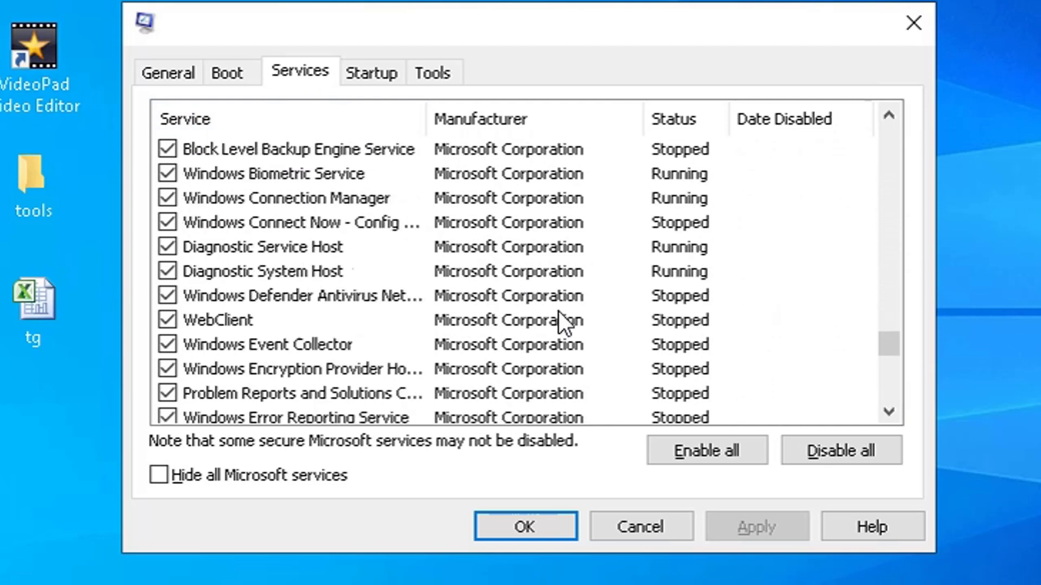
pyautogui.moveTo(890, 342); pyautogui.dragTo(888, 137)
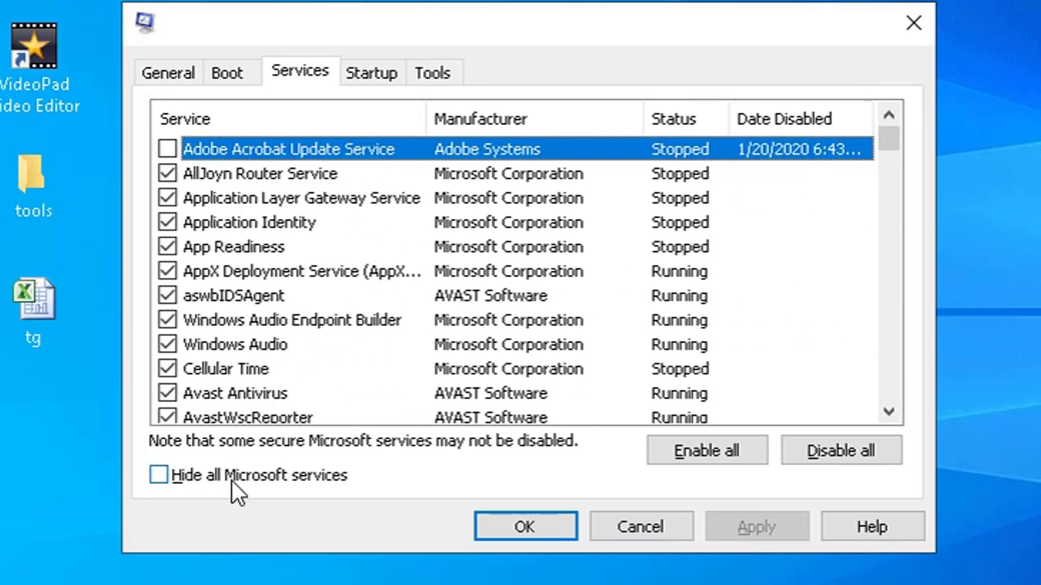
pyautogui.click(166, 477)
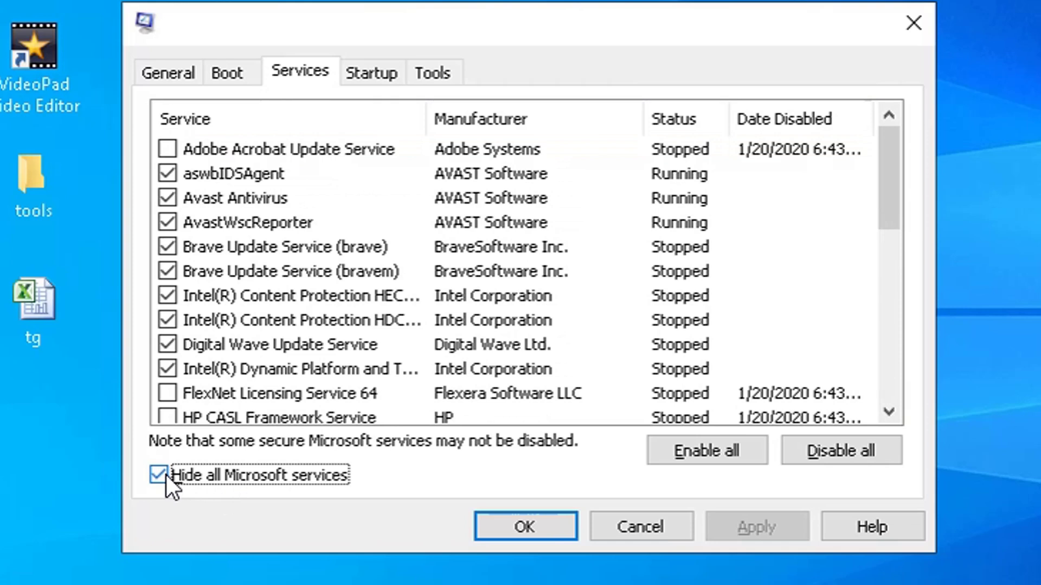
pyautogui.moveTo(889, 182)
pyautogui.mouseDown()
pyautogui.moveTo(890, 268)
pyautogui.moveTo(883, 175)
pyautogui.mouseUp()
# Disable all listed services except Avast Antivirus and three Intel services, then apply and OK.
pyautogui.click(843, 454)
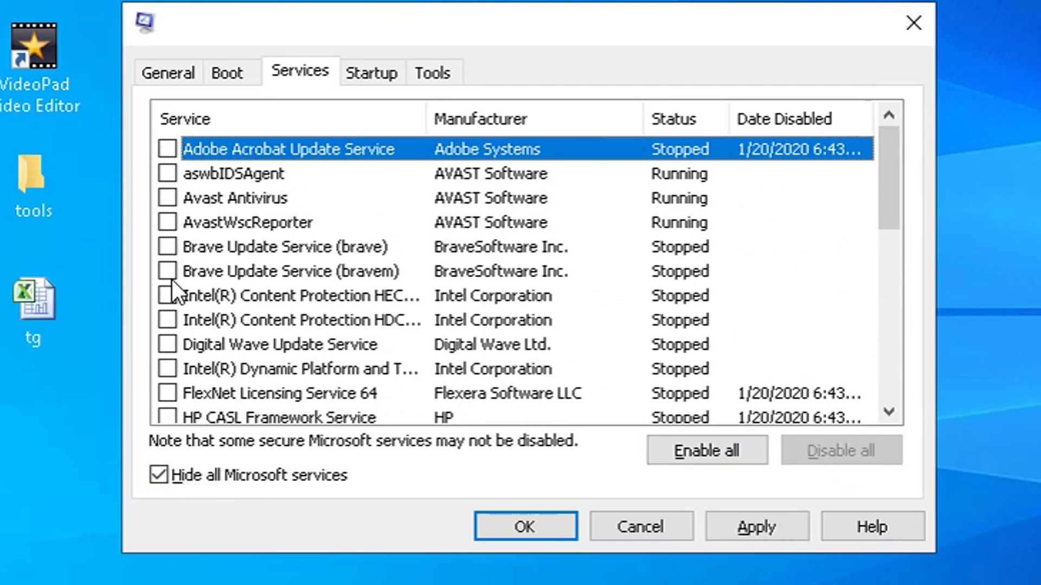
pyautogui.click(168, 198)
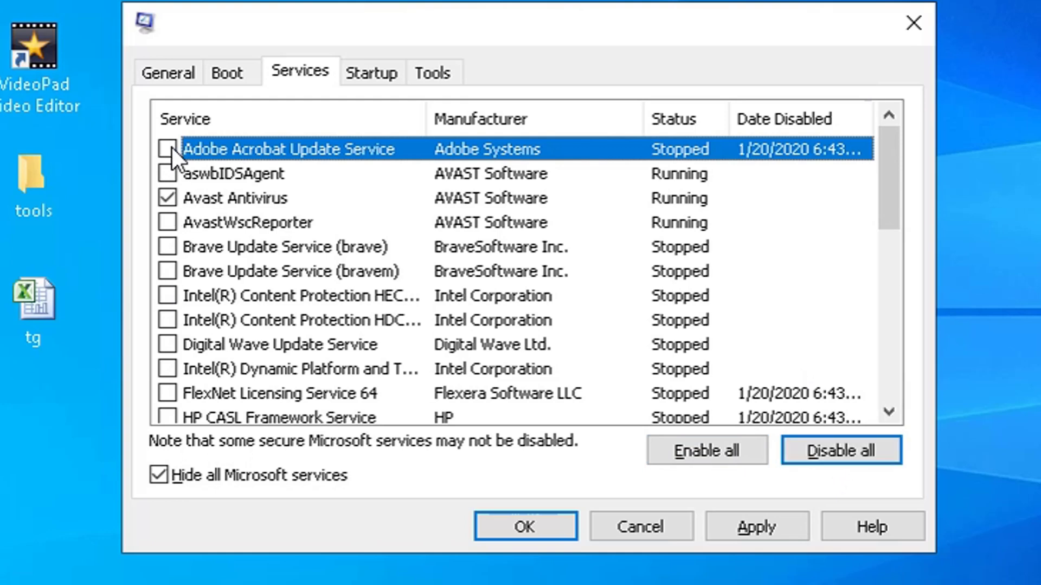
pyautogui.click(171, 293)
pyautogui.click(168, 318)
pyautogui.click(169, 366)
pyautogui.scroll(-1, 233, 321)
pyautogui.scroll(-3, 183, 359)
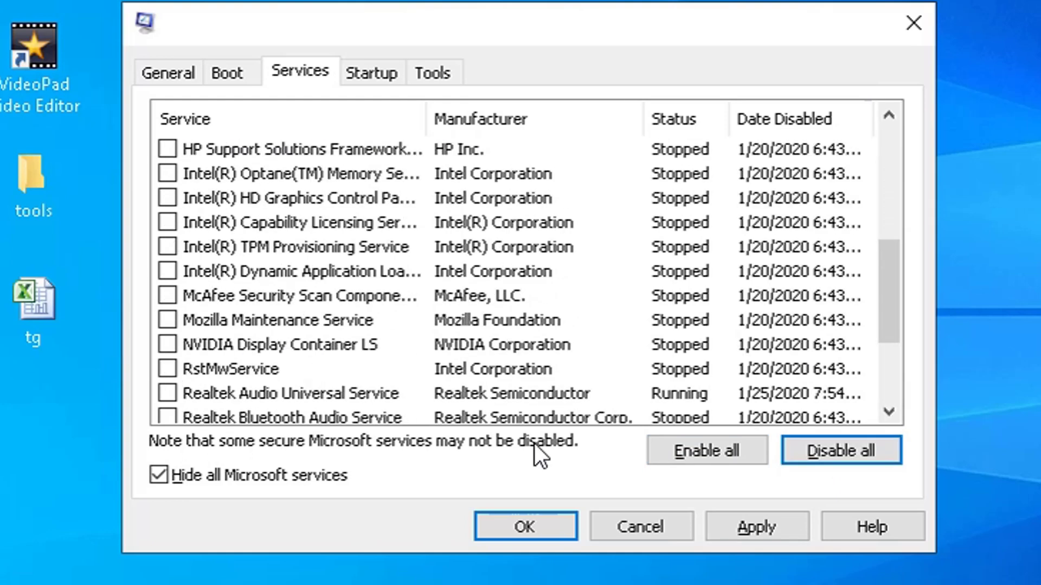
pyautogui.click(770, 529)
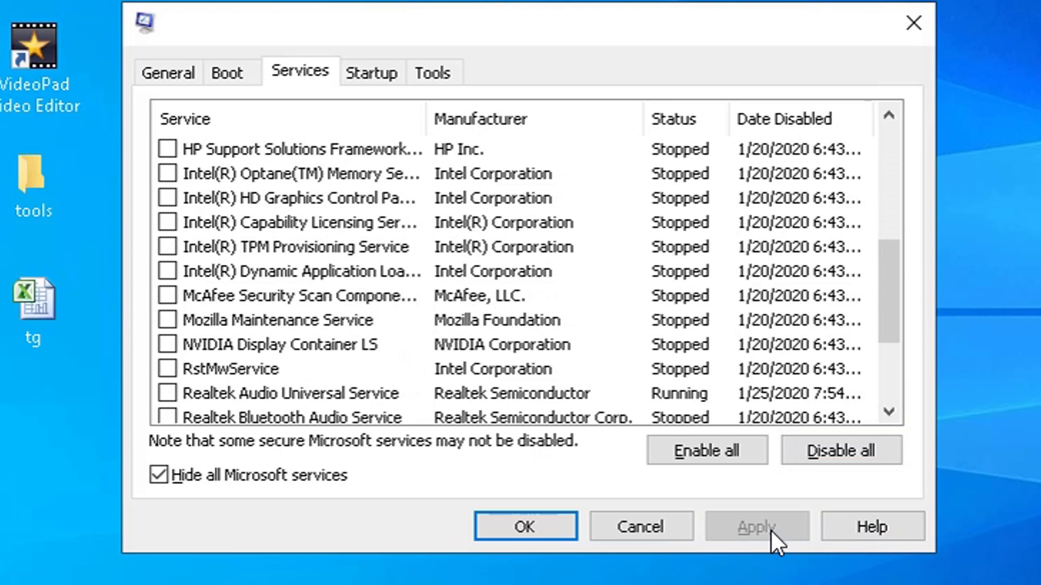
pyautogui.click(527, 530)
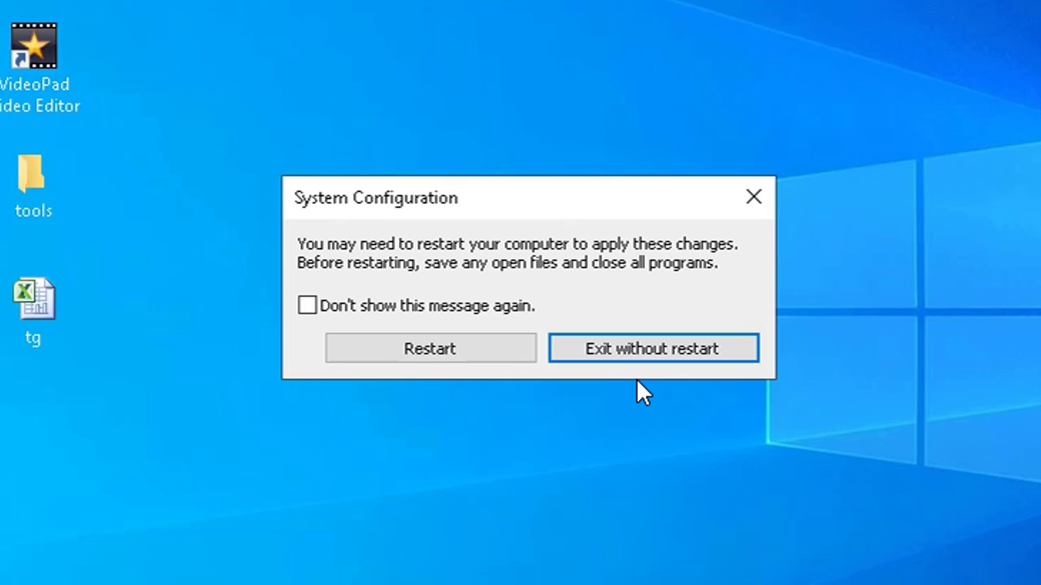
# Exit the restart prompt without restarting and open the taskbar search.
pyautogui.click(649, 355)
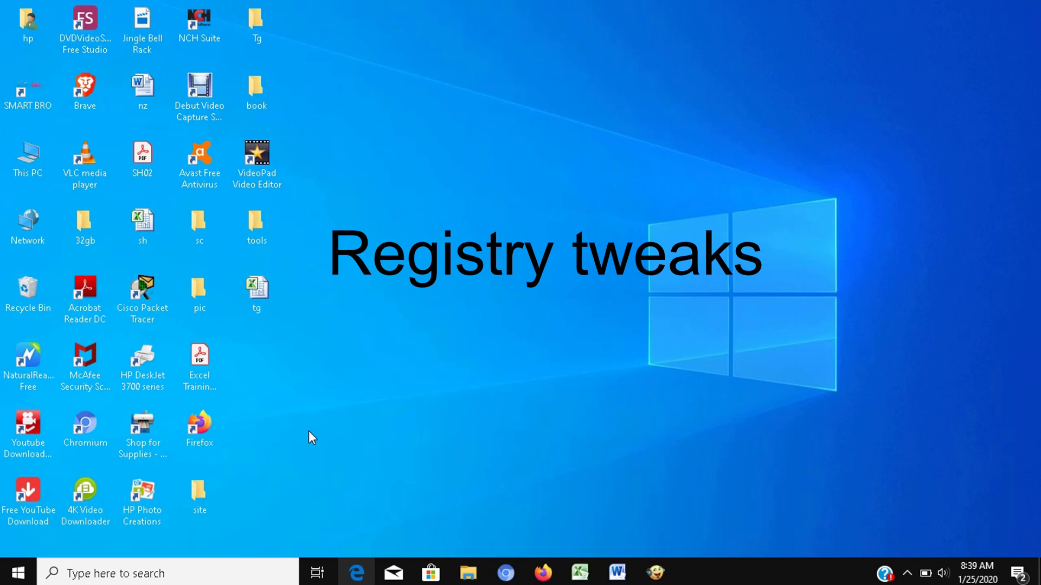
pyautogui.click(239, 571)
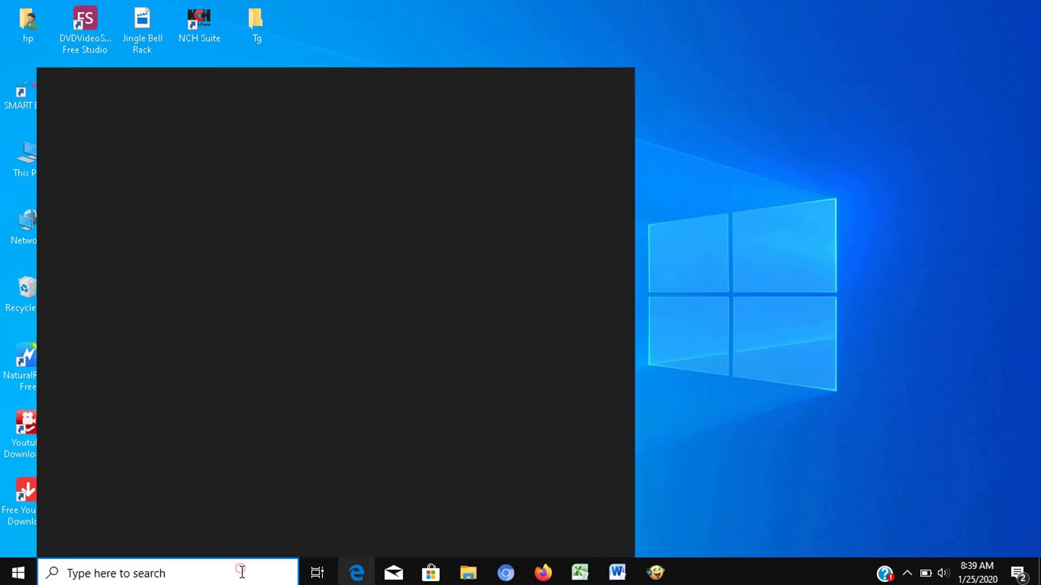
# Launch Registry Editor by running regedit from the Run dialog.
pyautogui.write('run')
pyautogui.press('Return')
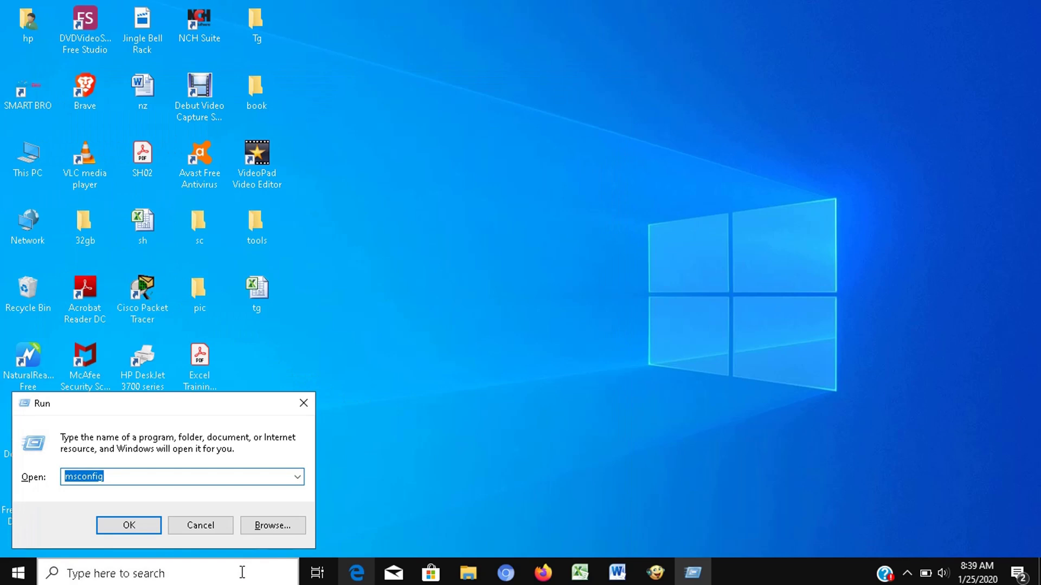
pyautogui.write('regedit')
pyautogui.press('Return')
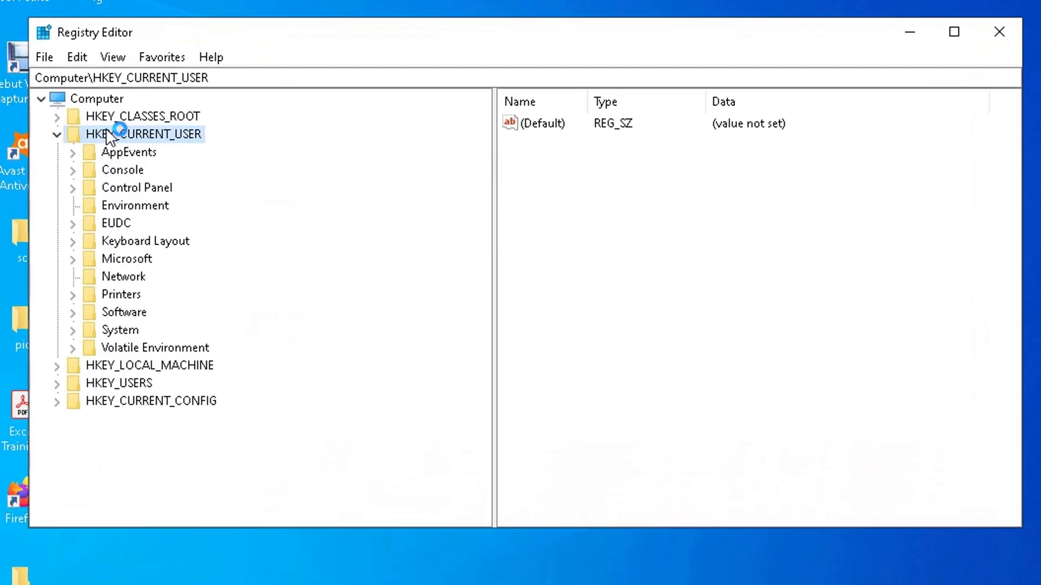
# Set MouseHoverTime under HKCU\Control Panel\Mouse to 10 and close Registry Editor.
pyautogui.click(76, 185)
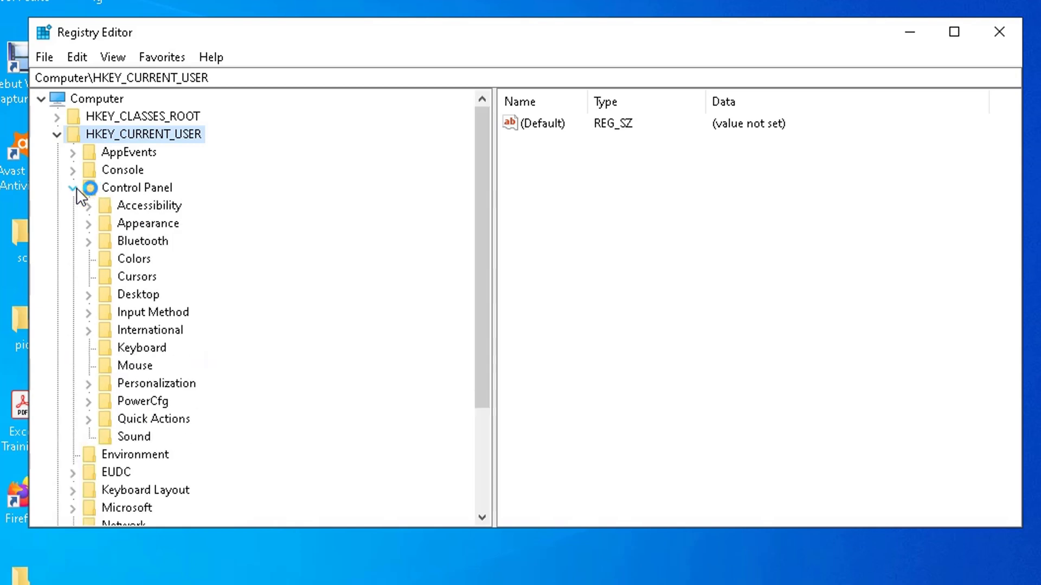
pyautogui.click(135, 366)
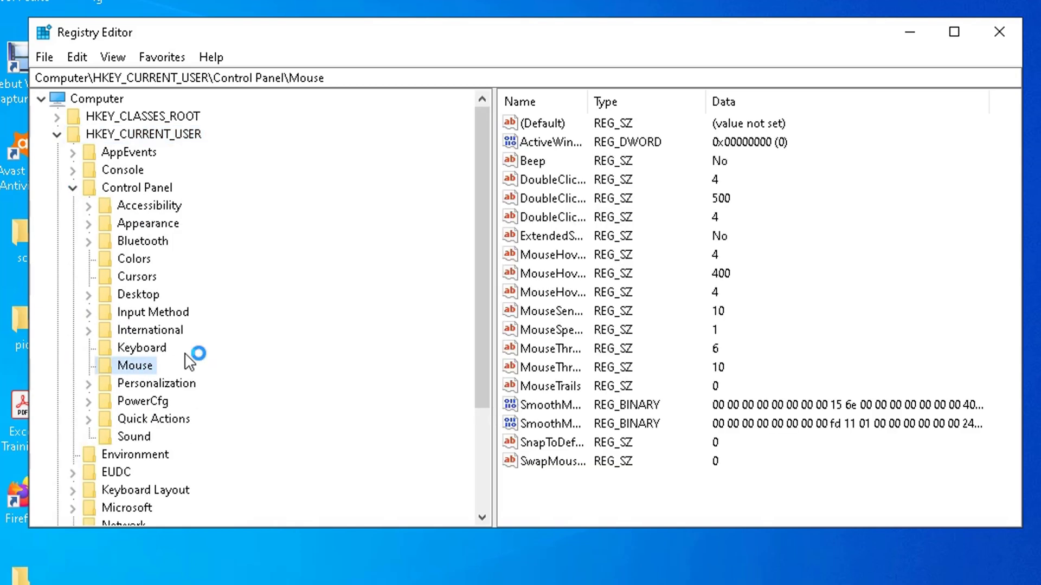
pyautogui.moveTo(589, 102); pyautogui.dragTo(666, 106)
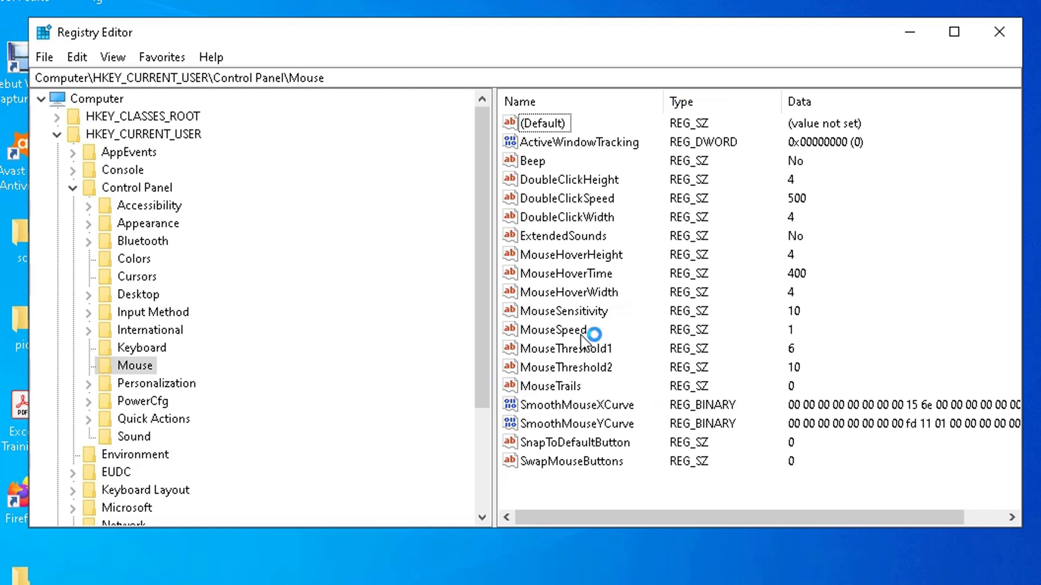
pyautogui.doubleClick(586, 276)
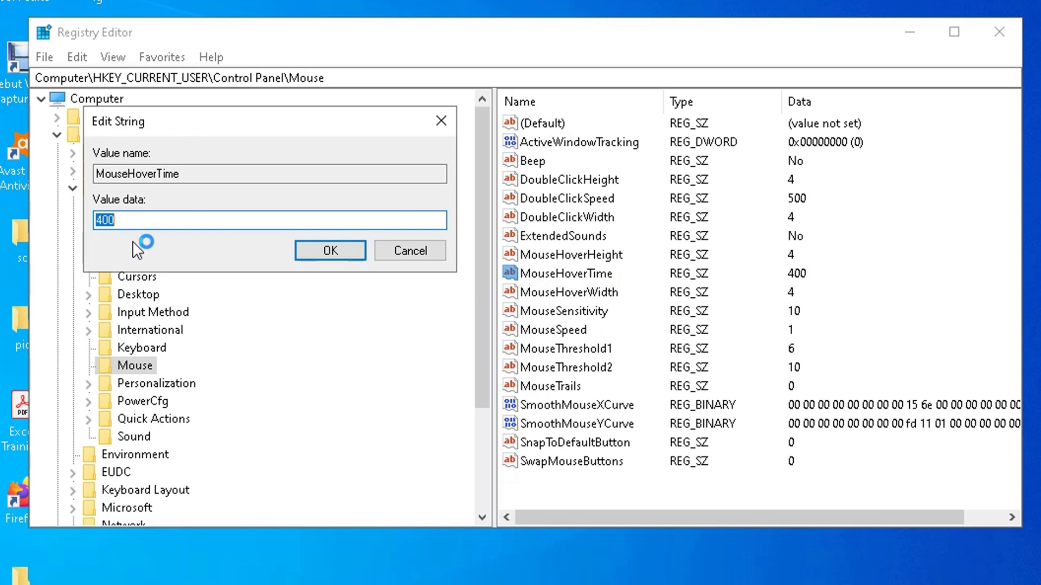
pyautogui.write('10')
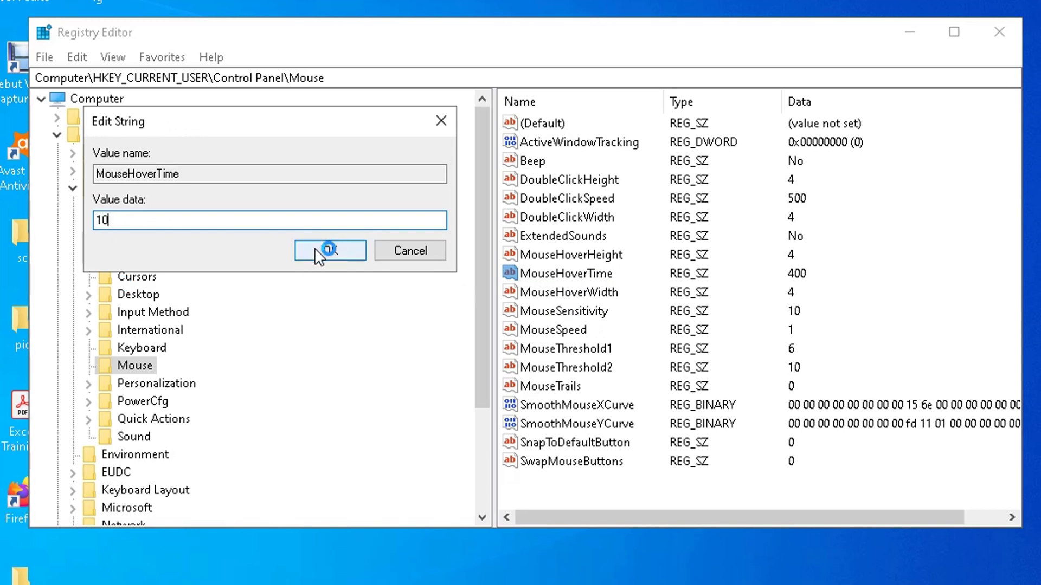
pyautogui.click(331, 251)
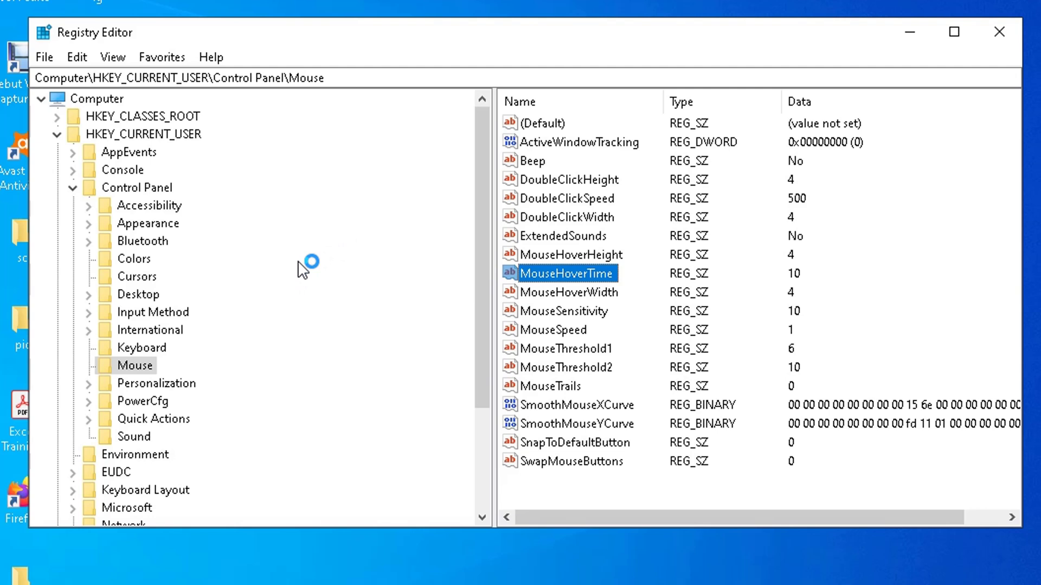
pyautogui.click(999, 32)
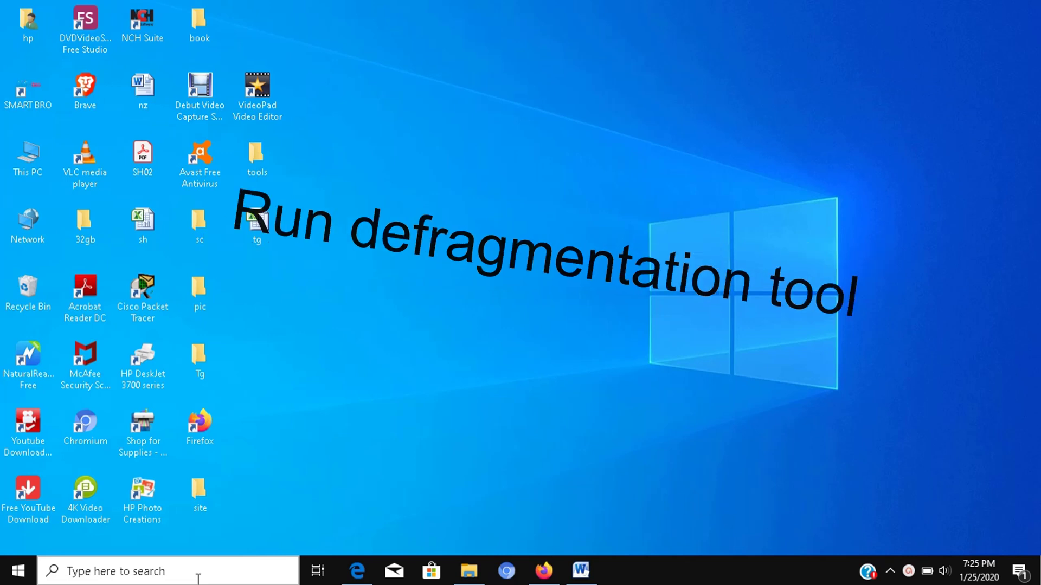
# Launch Optimize Drives from the Settings > System > Storage page.
pyautogui.click(198, 575)
pyautogui.write('setting')
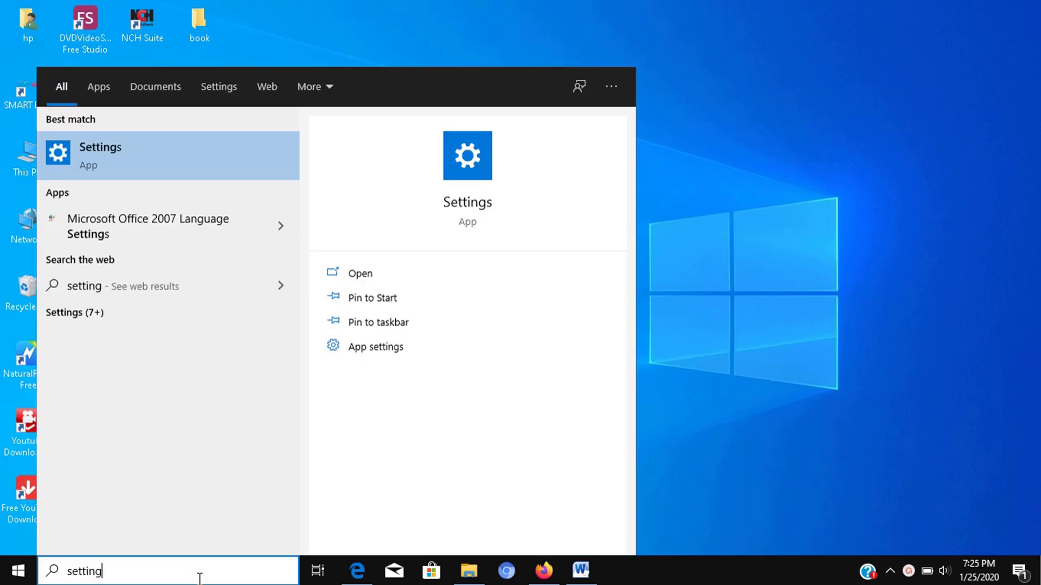
pyautogui.press('Return')
pyautogui.click(79, 193)
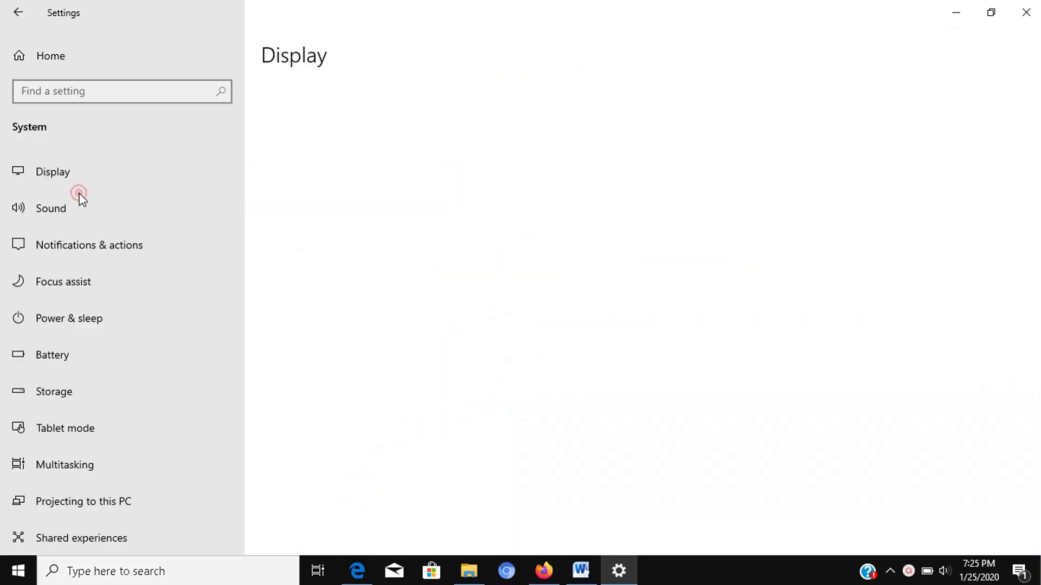
pyautogui.click(78, 197)
pyautogui.click(83, 391)
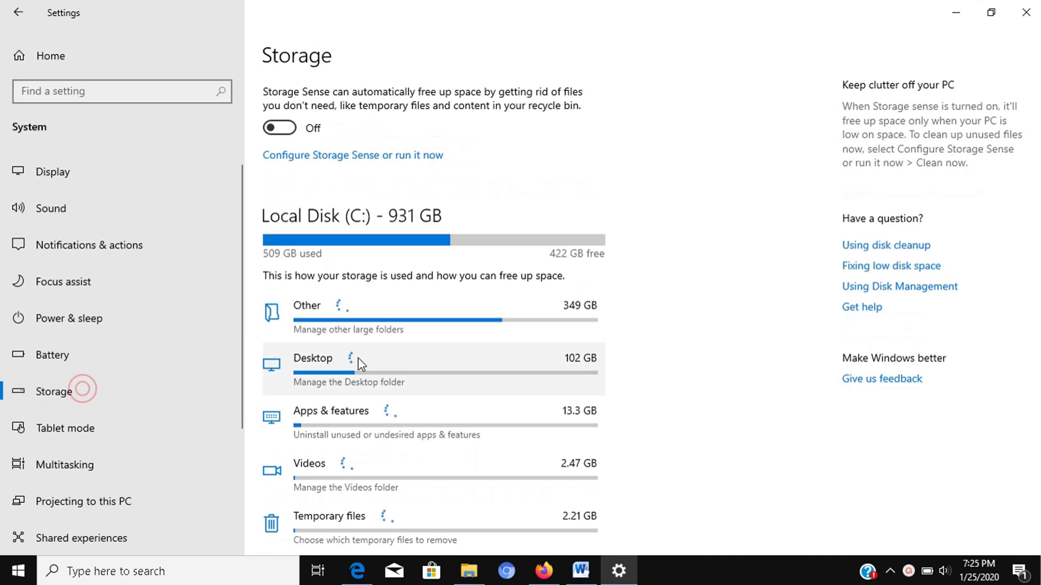
pyautogui.scroll(-4, 358, 360)
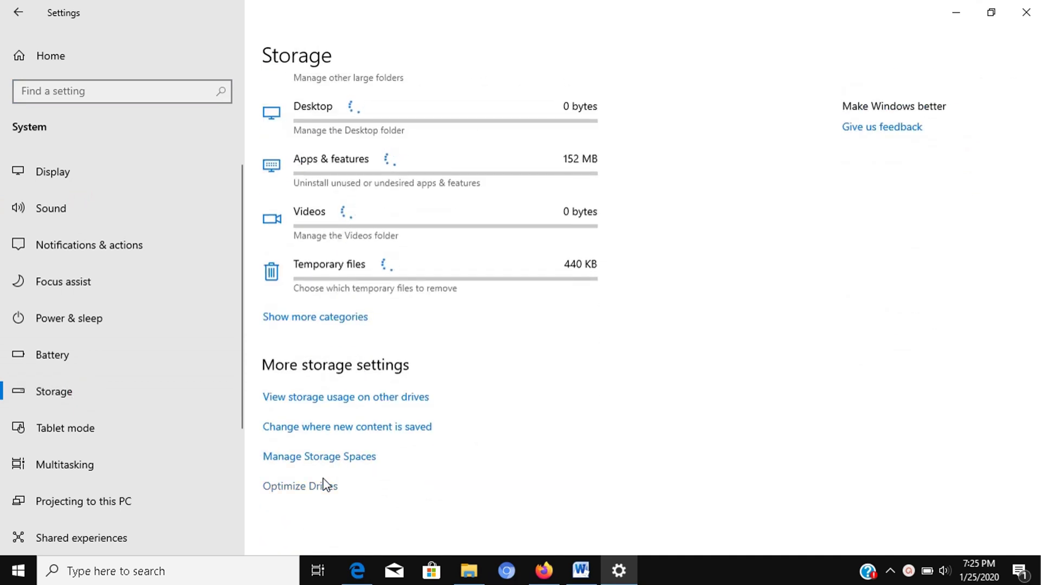
pyautogui.click(324, 485)
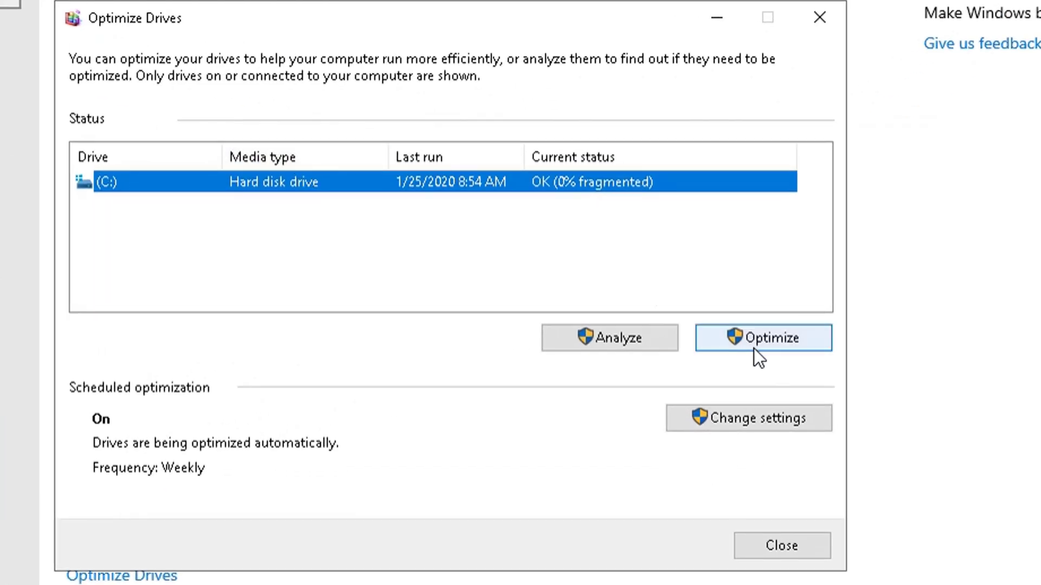
# Optimize drive C: (last run 1/25/2020 7:26 PM) and close Optimize Drives.
pyautogui.click(765, 343)
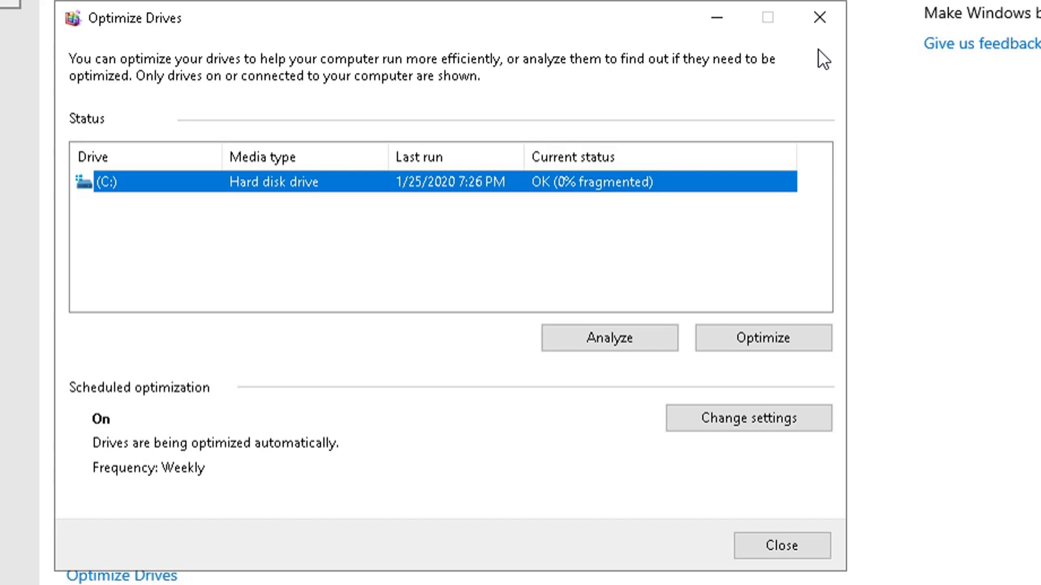
pyautogui.click(821, 15)
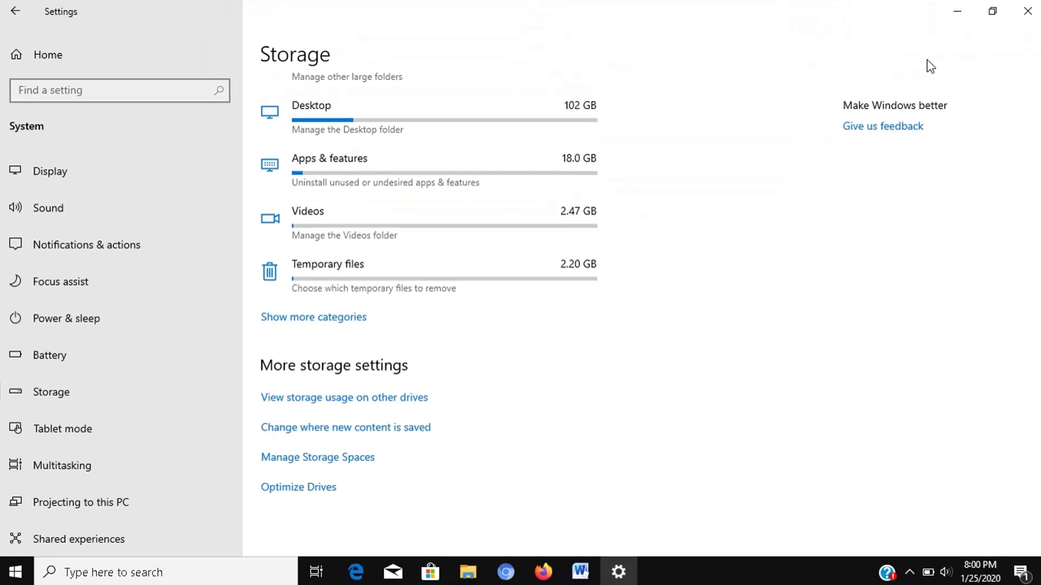
# Close the Settings window to return to the Windows 10 desktop.
pyautogui.click(1034, 20)
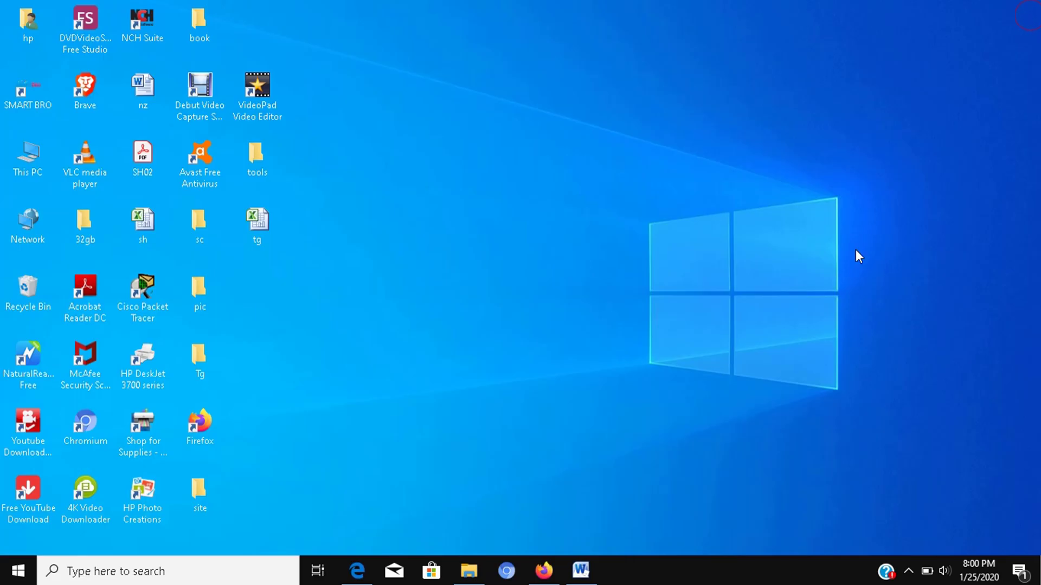